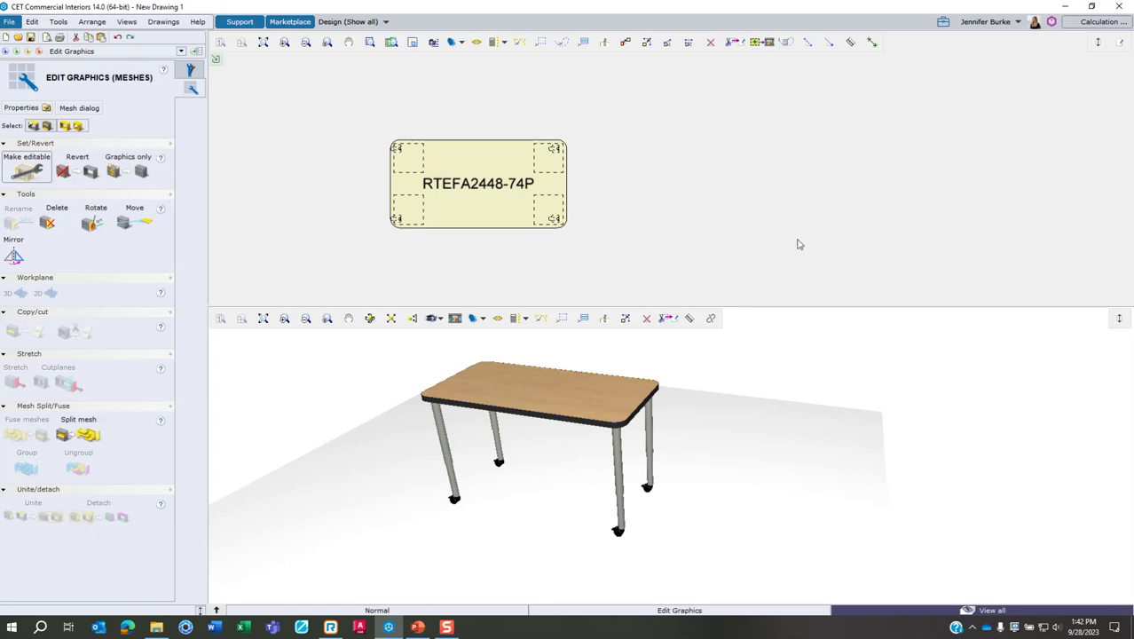
# Make the rectangular table's graphics editable as meshes
pyautogui.click(20, 172)
pyautogui.click(495, 188)
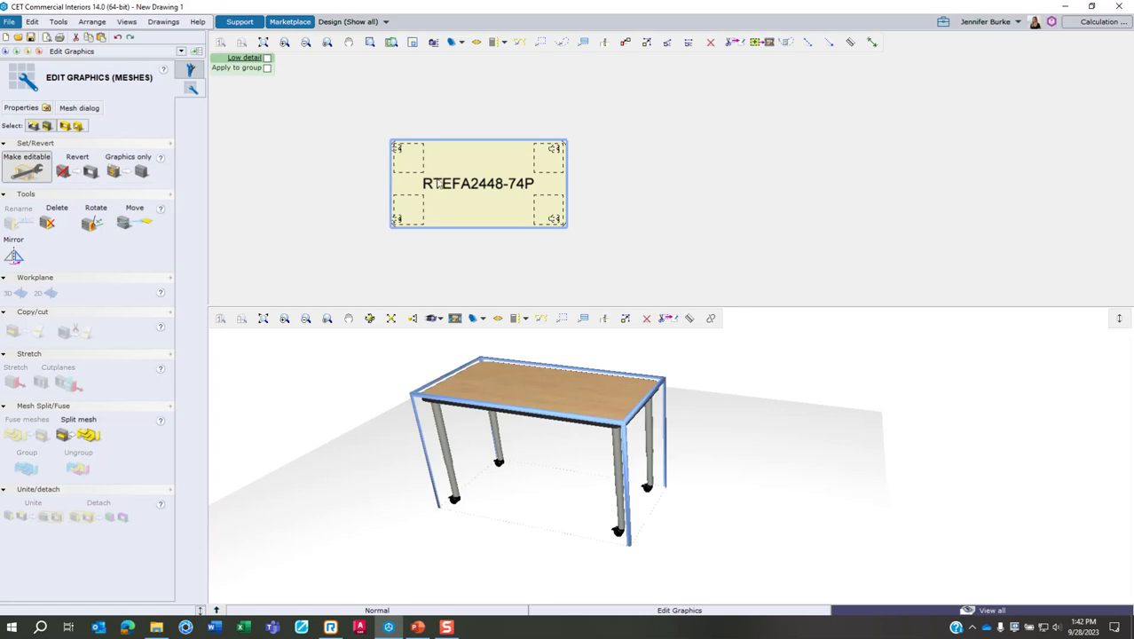
pyautogui.click(497, 188)
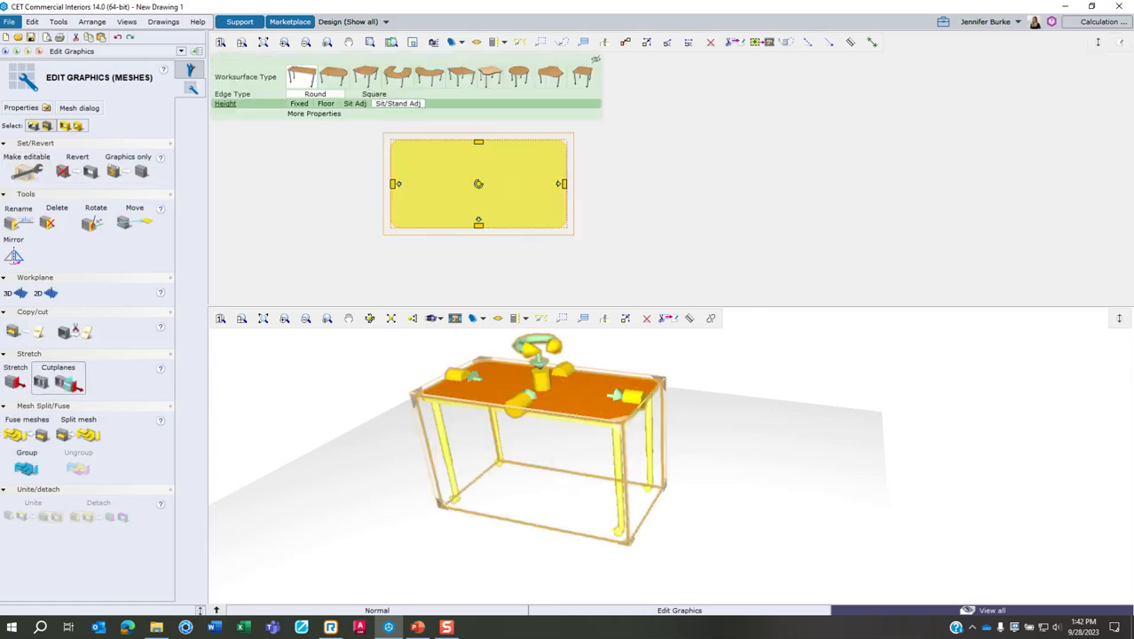
pyautogui.click(707, 438)
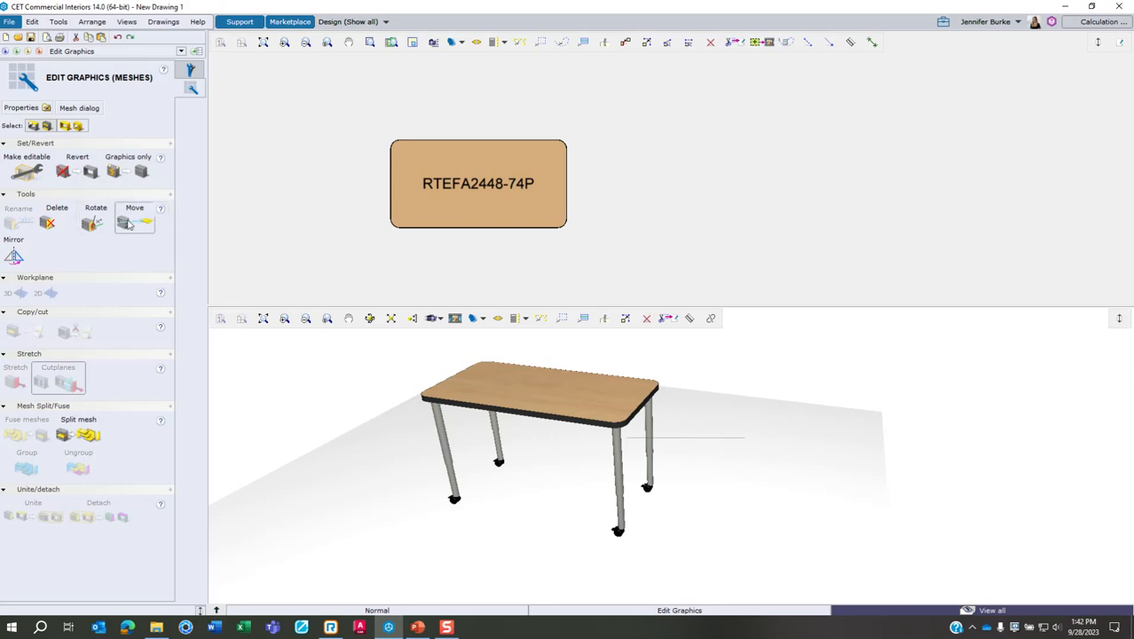
# Examine the table's legs up close to find where their upper and lower tubes meet
pyautogui.moveTo(397, 350); pyautogui.dragTo(701, 559)
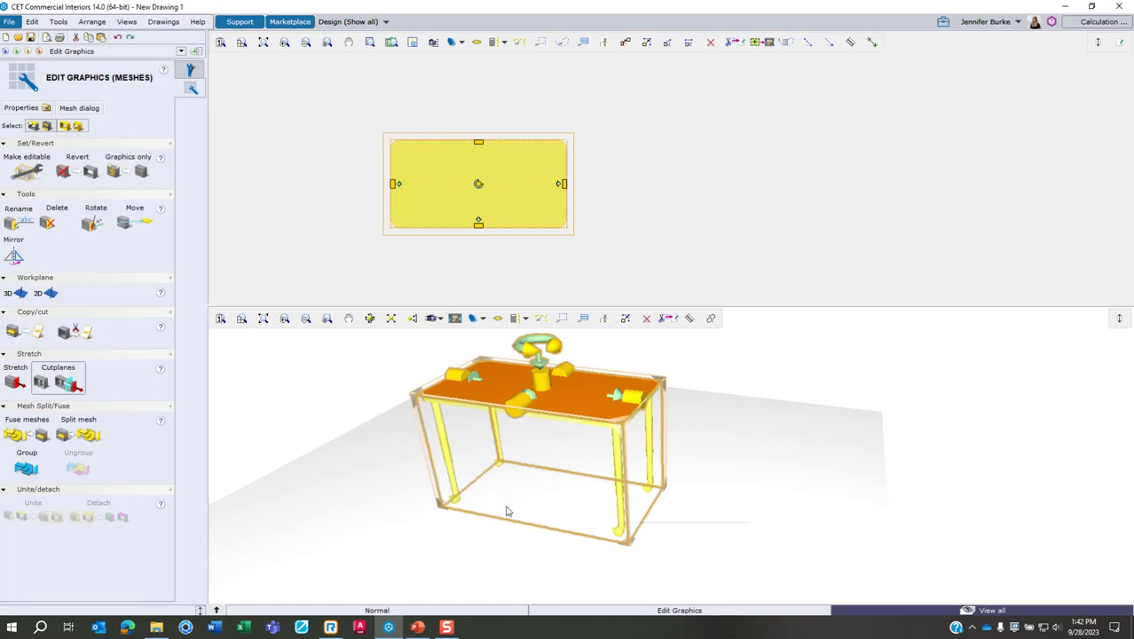
pyautogui.scroll(5, 454, 479)
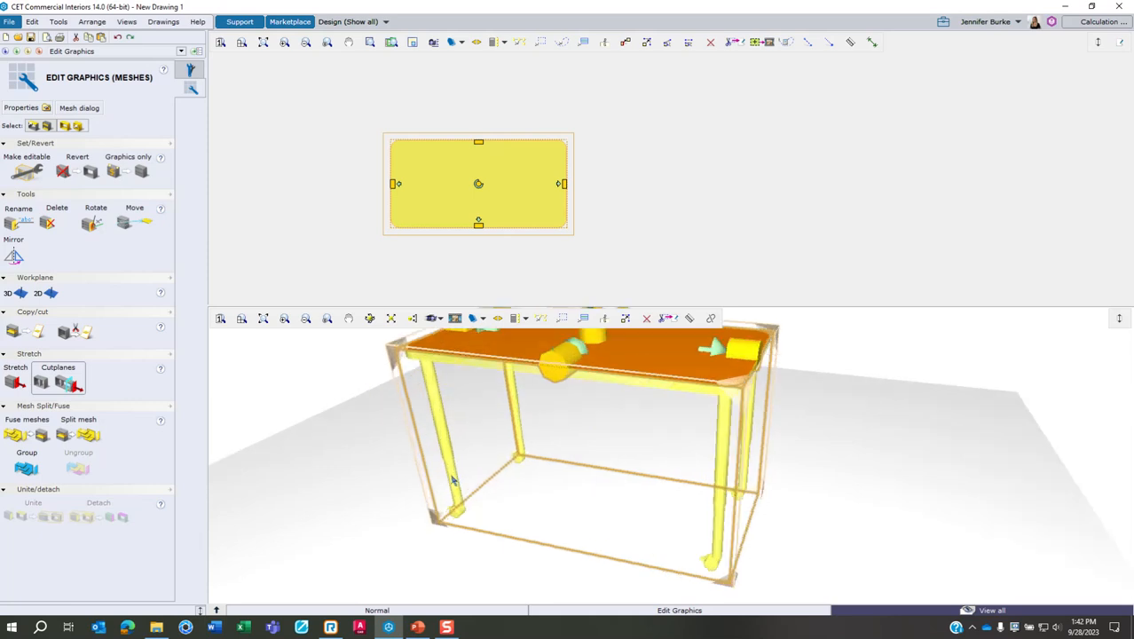
pyautogui.click(485, 462)
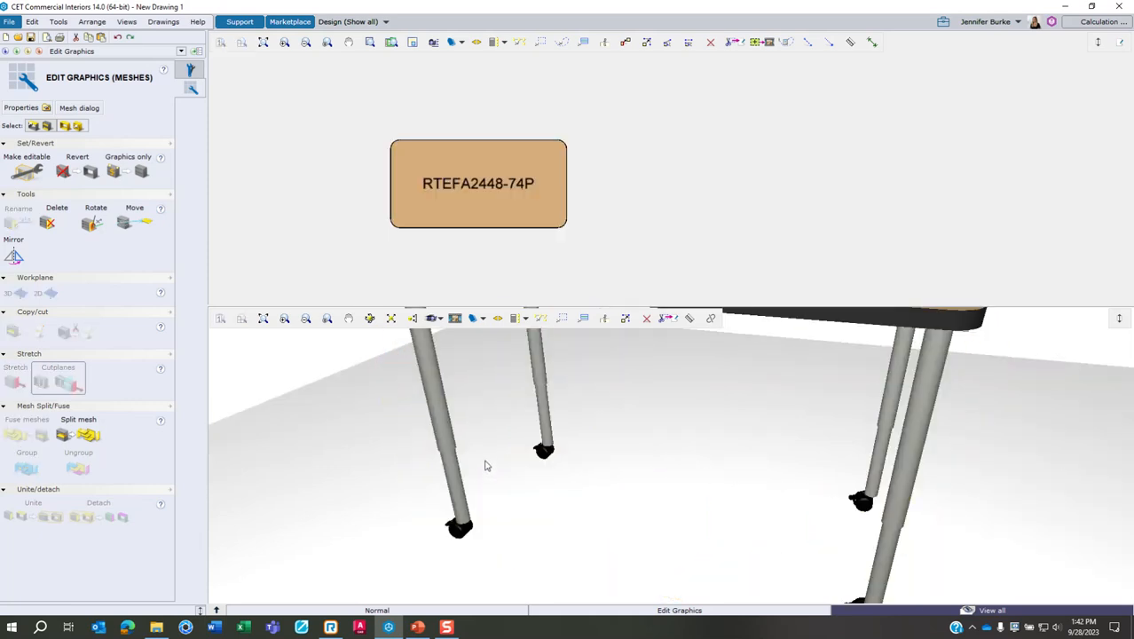
pyautogui.scroll(-3, 496, 468)
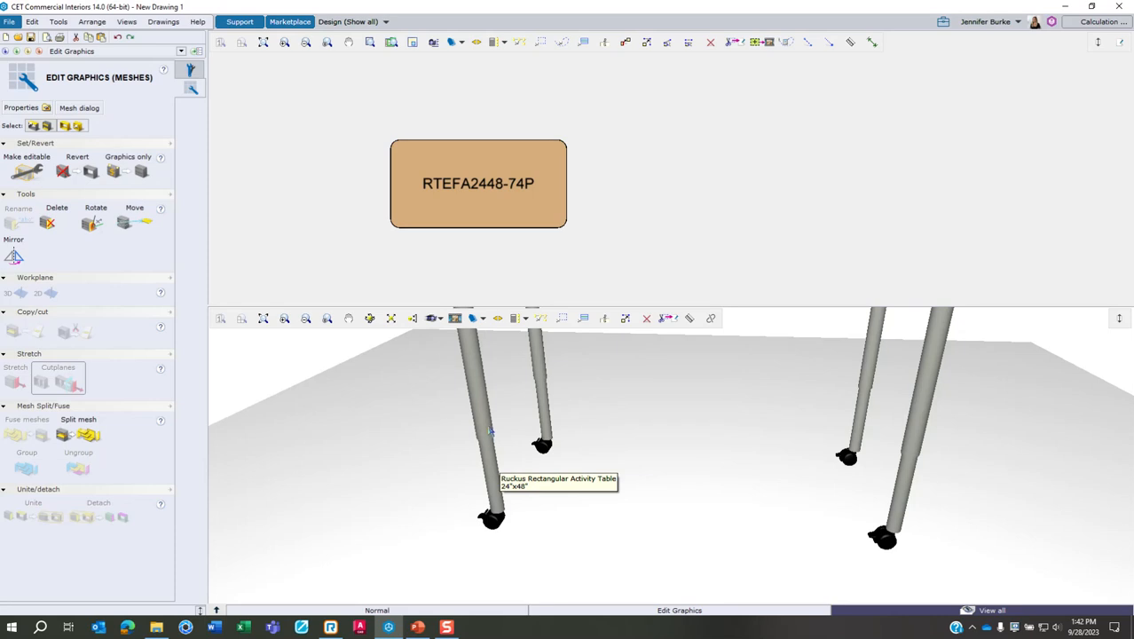
pyautogui.scroll(-2, 374, 513)
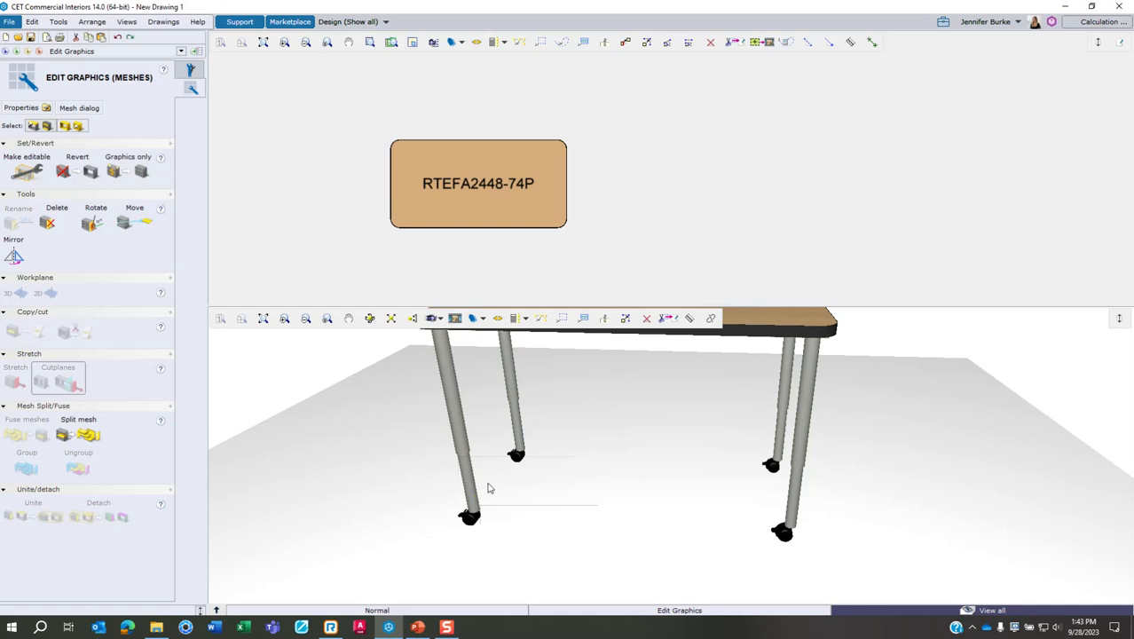
pyautogui.scroll(-2, 475, 435)
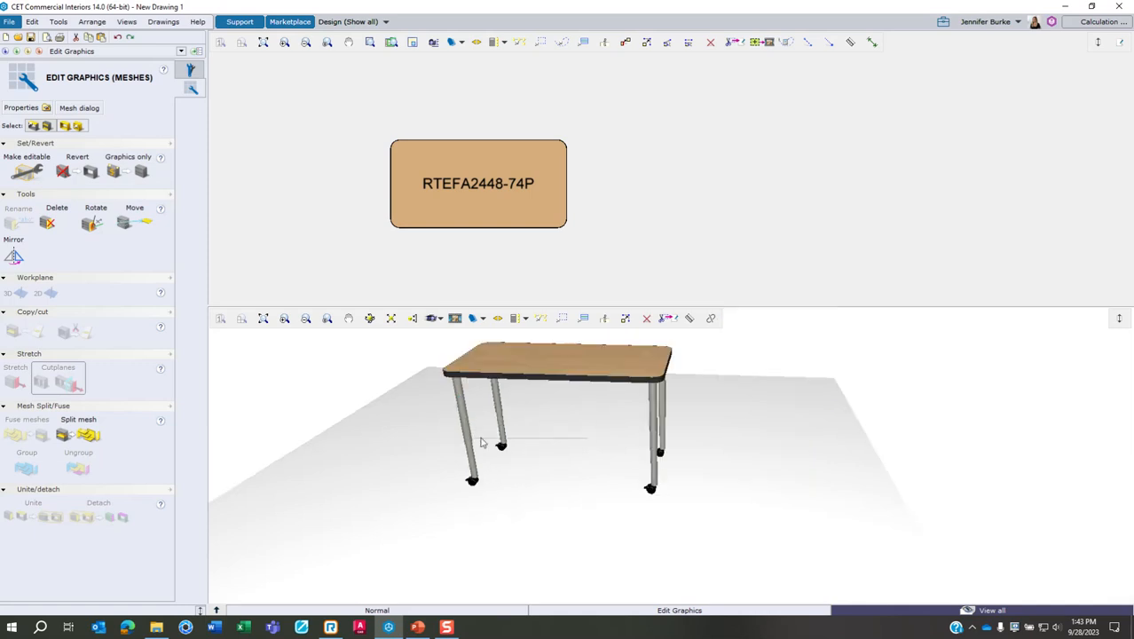
# Add a horizontal (Z) cutplane to the whole table, crossing all four legs at about mid-height
pyautogui.scroll(1, 483, 452)
pyautogui.moveTo(418, 348); pyautogui.dragTo(761, 547)
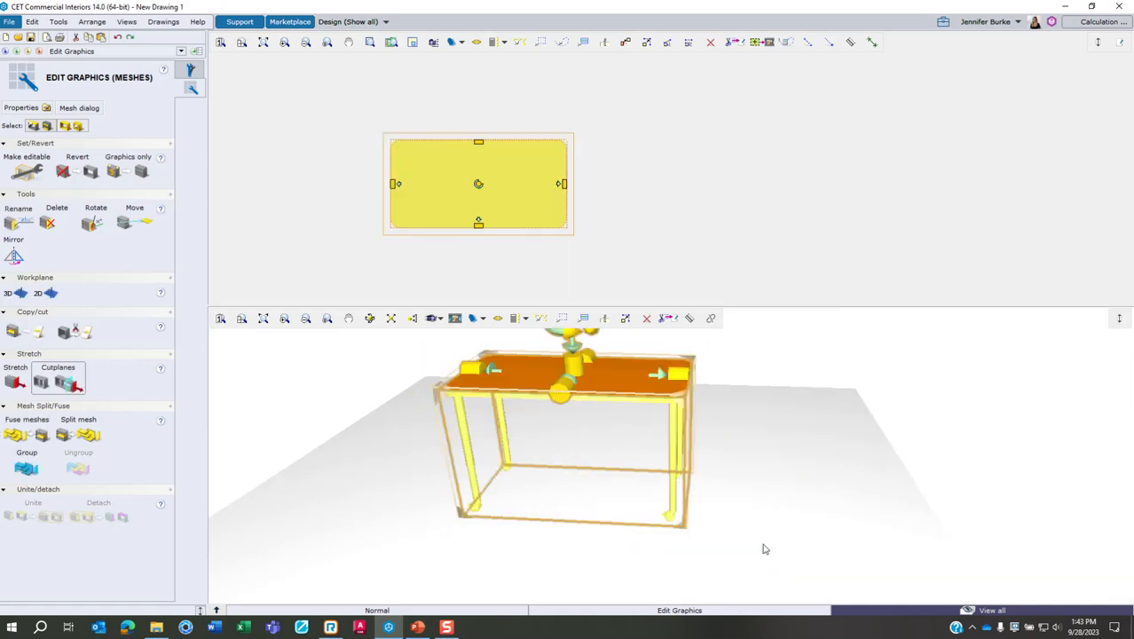
pyautogui.click(59, 382)
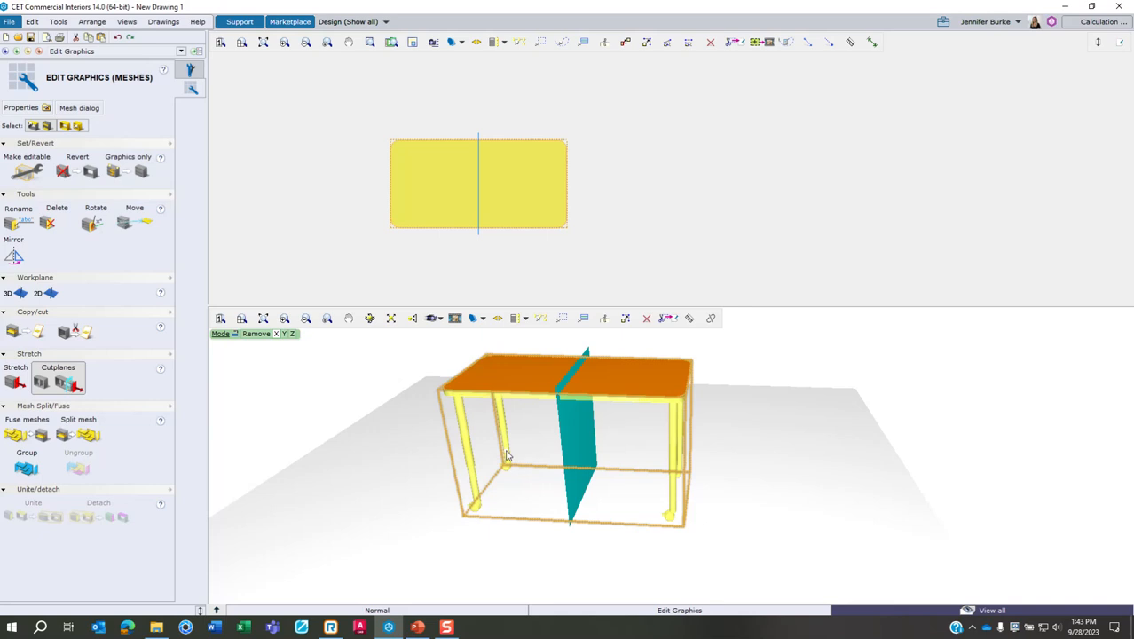
pyautogui.press('ctrl')
pyautogui.press('ctrl')
pyautogui.press('ctrl')
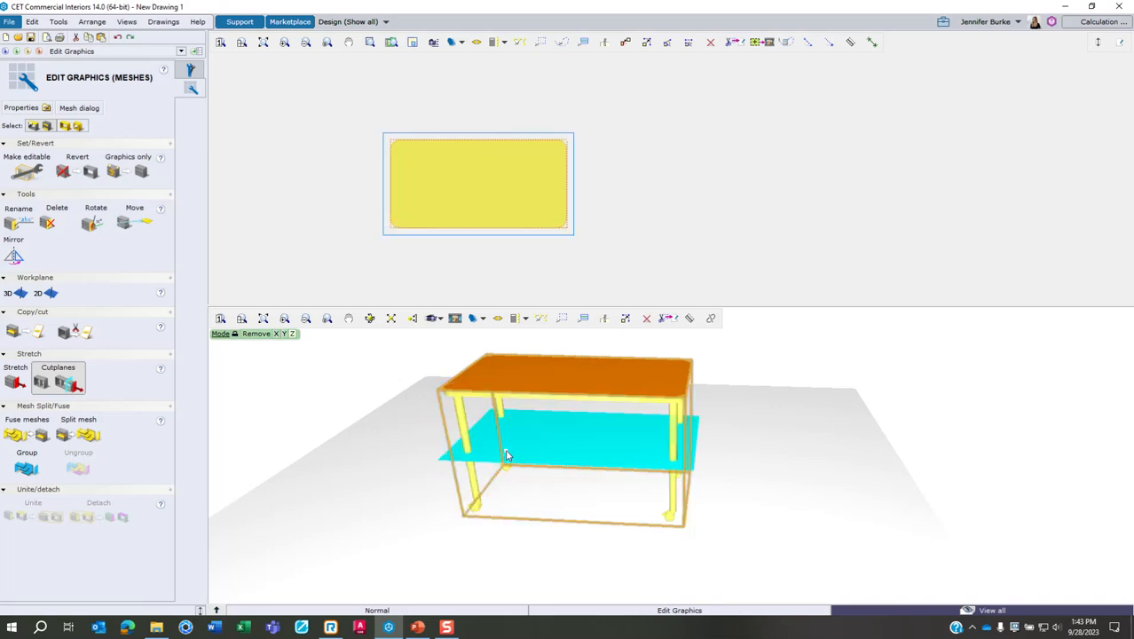
pyautogui.scroll(2, 506, 455)
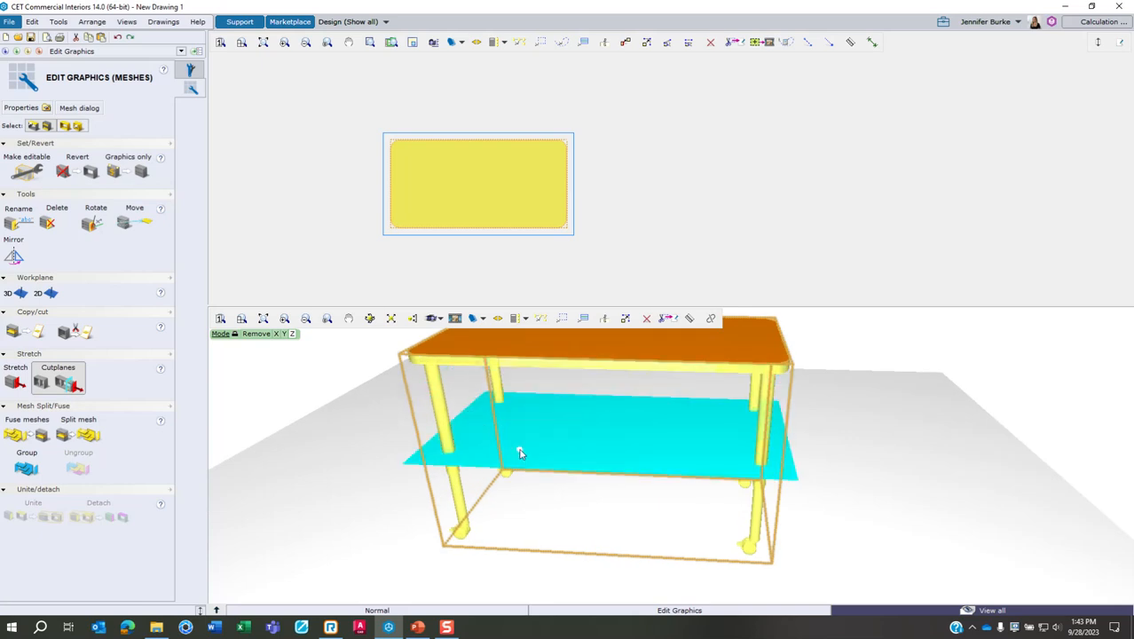
pyautogui.click(519, 453)
pyautogui.scroll(-3, 520, 455)
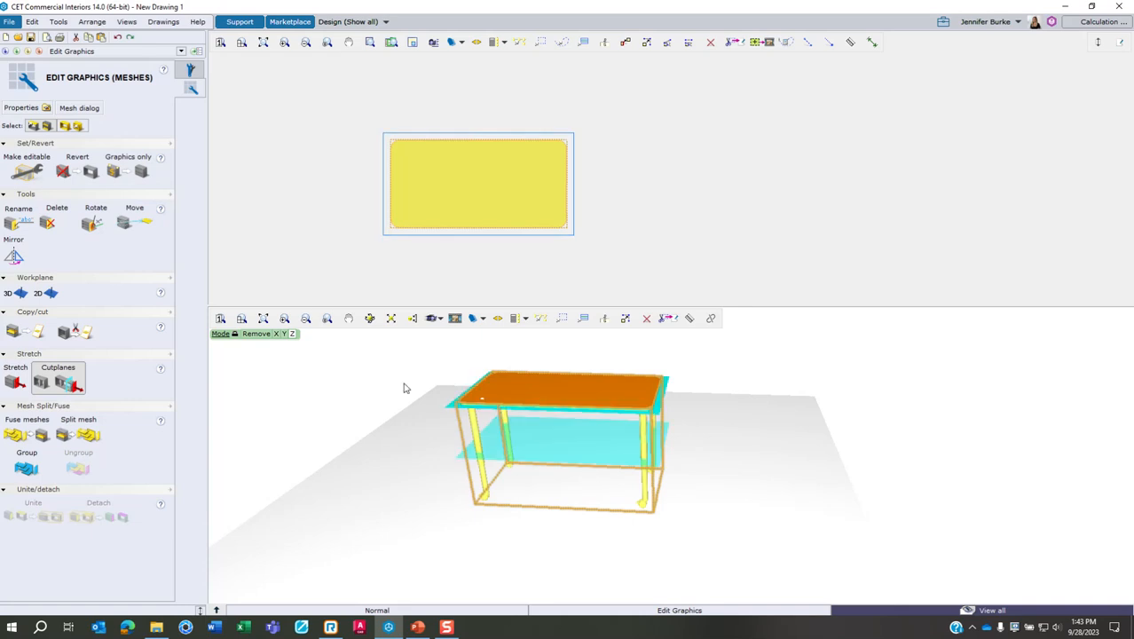
pyautogui.press('Escape')
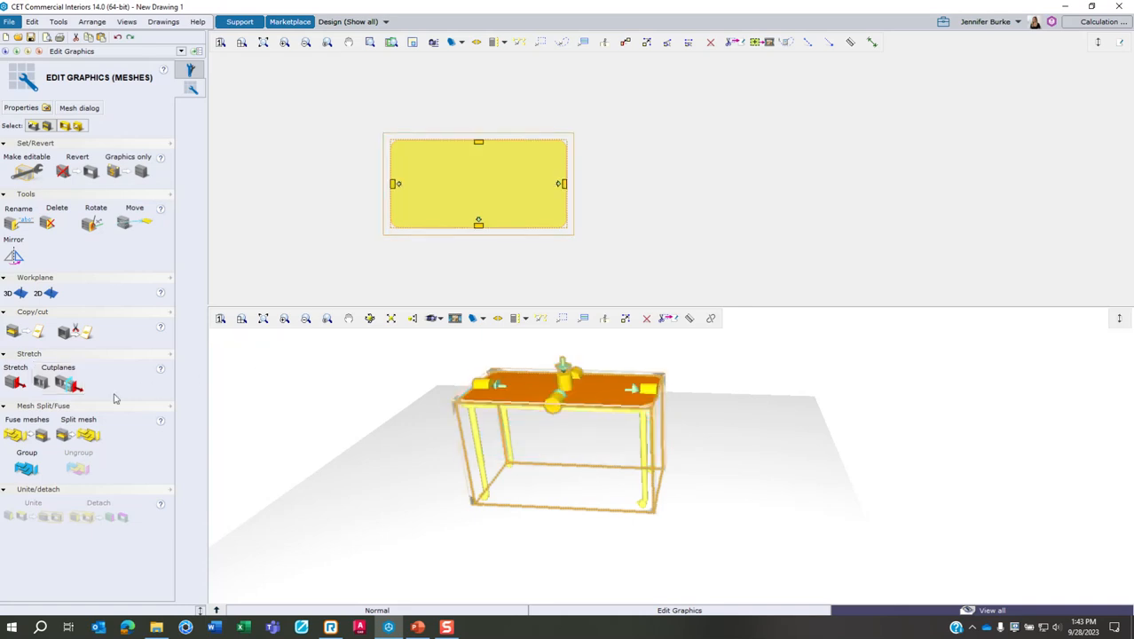
# Stretch the table upward from its top face to a height of 32"
pyautogui.click(15, 383)
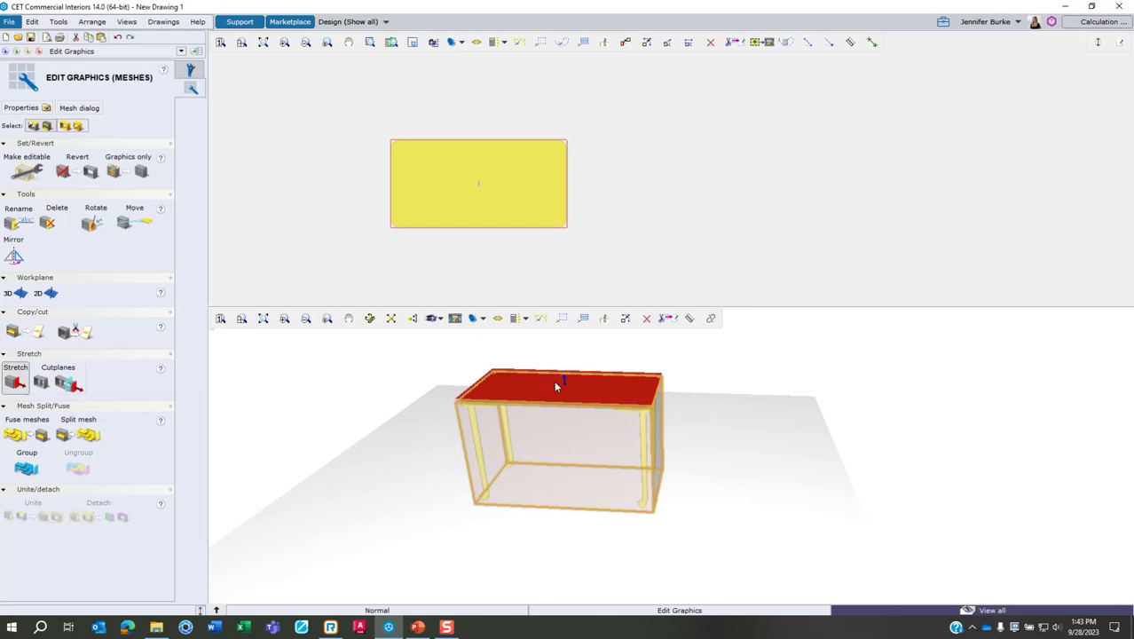
pyautogui.moveTo(556, 382); pyautogui.dragTo(522, 406, button='middle')
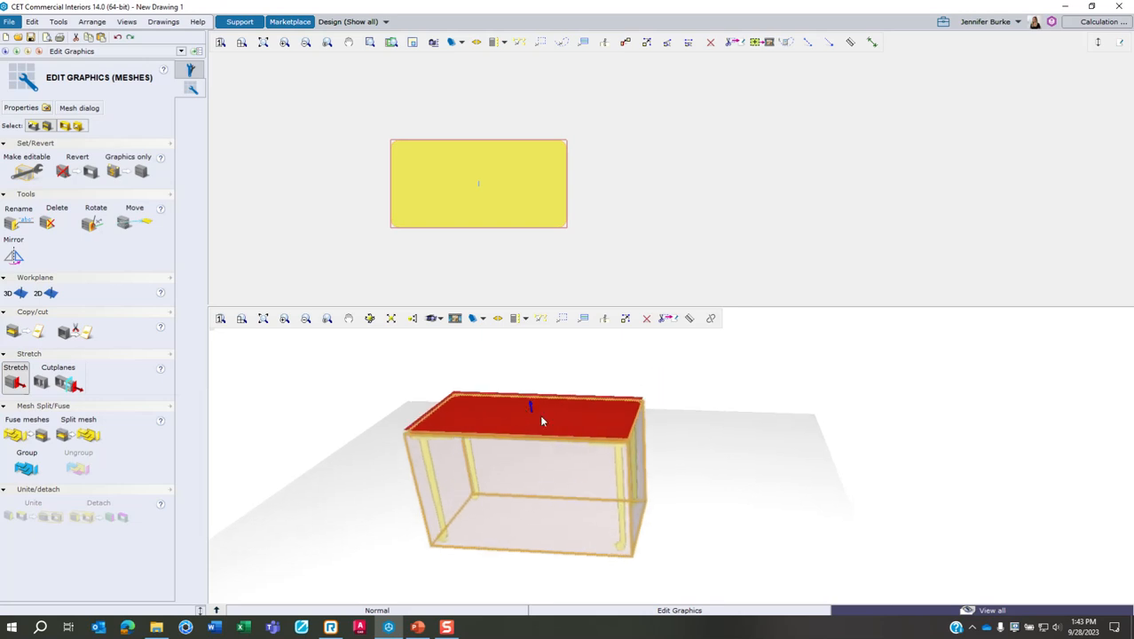
pyautogui.moveTo(541, 417); pyautogui.dragTo(543, 425, button='right')
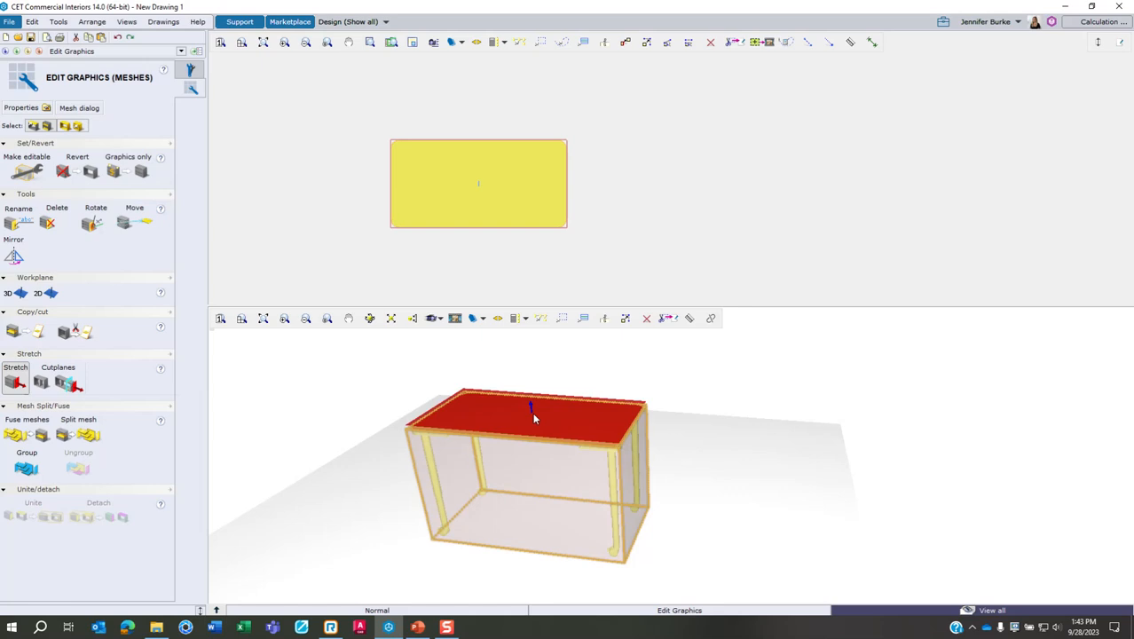
pyautogui.moveTo(534, 411); pyautogui.dragTo(527, 377)
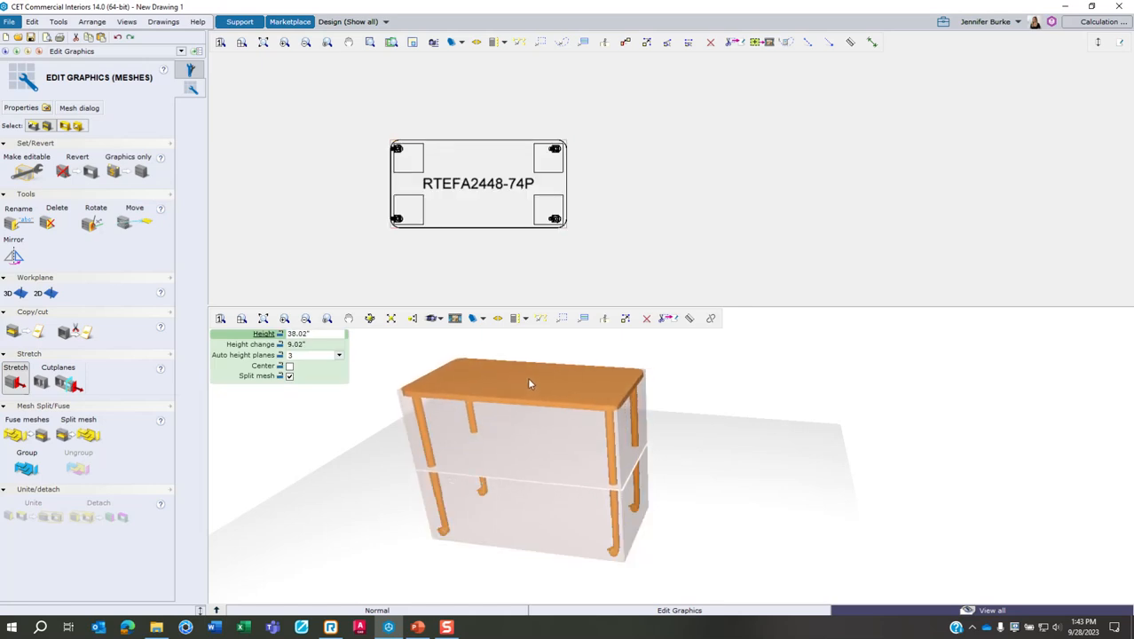
pyautogui.write('32')
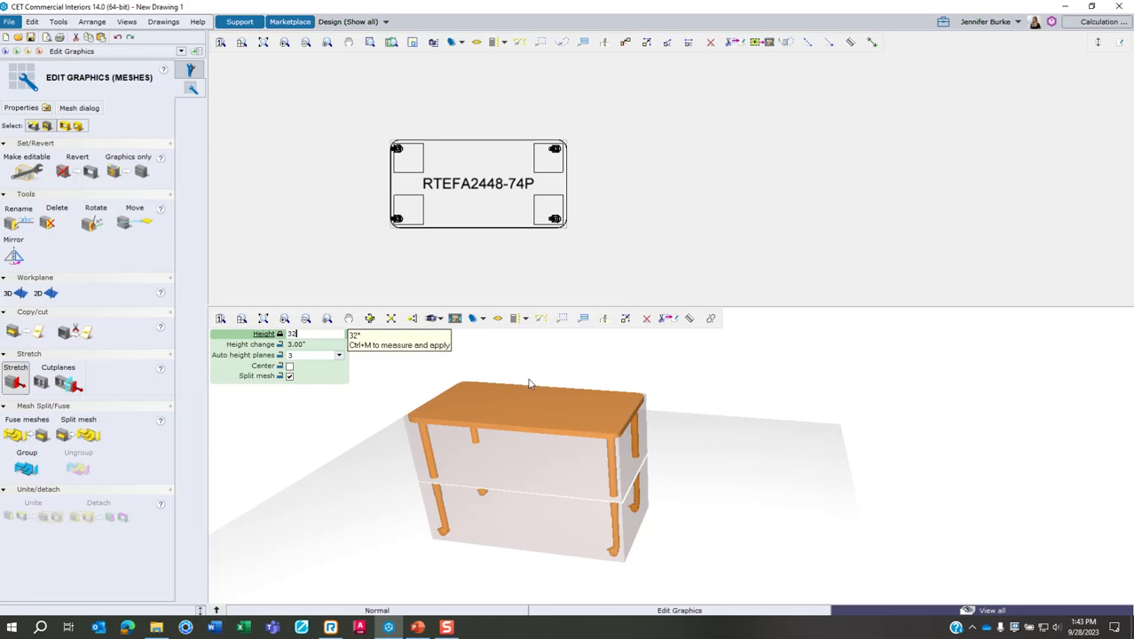
pyautogui.press('Return')
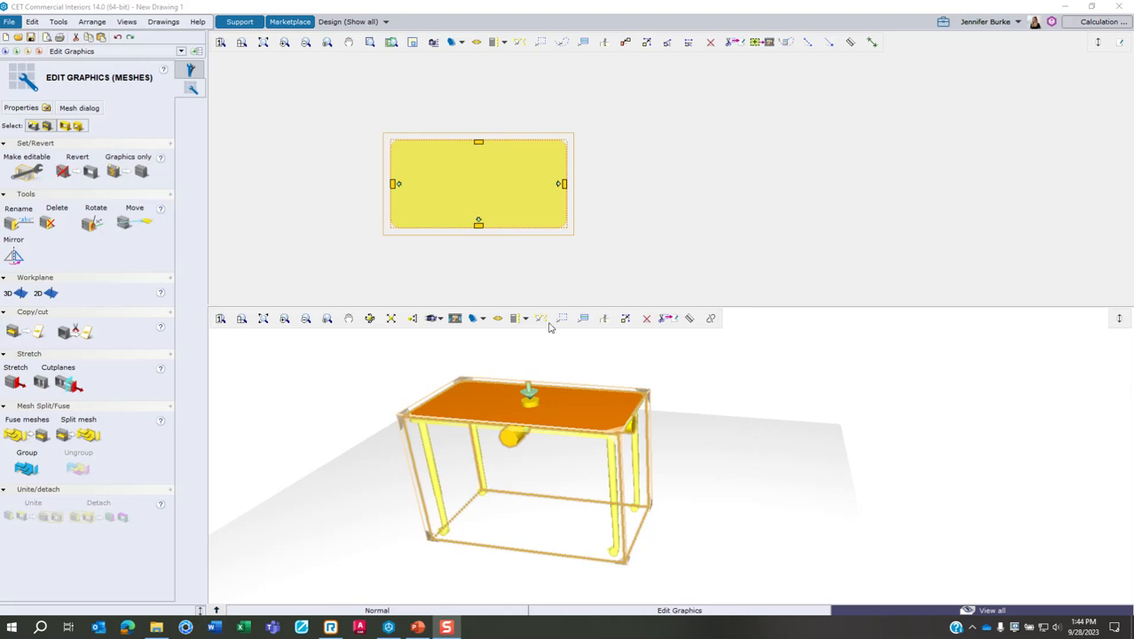
# Stretch the table lengthwise from its end face to a width of 82"
pyautogui.click(13, 383)
pyautogui.moveTo(643, 478); pyautogui.dragTo(633, 477, button='middle')
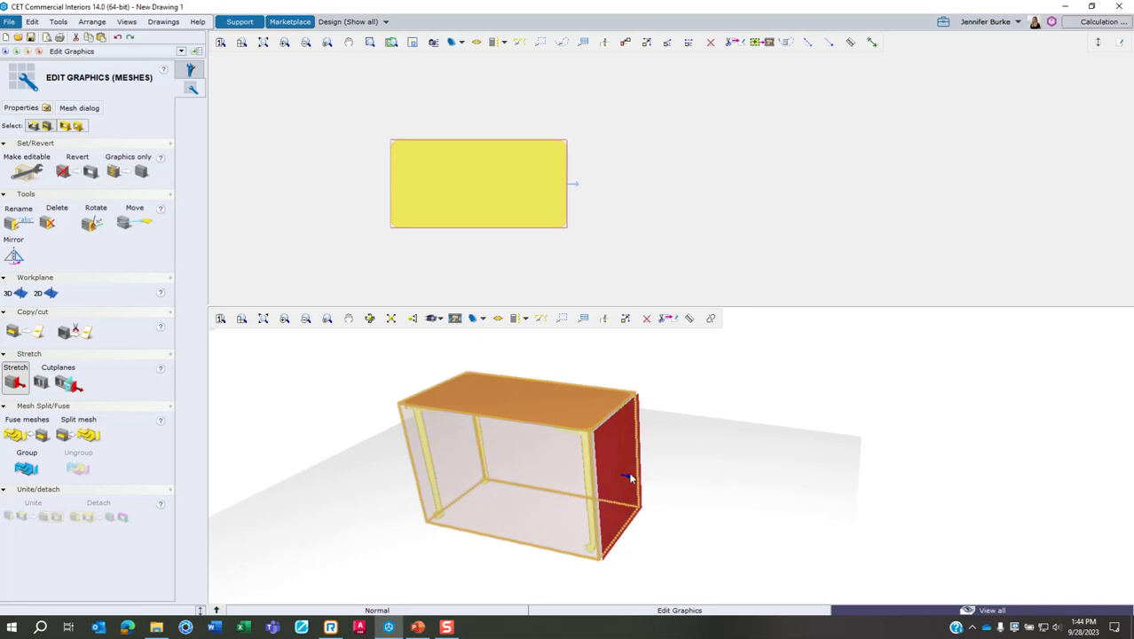
pyautogui.moveTo(628, 471); pyautogui.dragTo(718, 504)
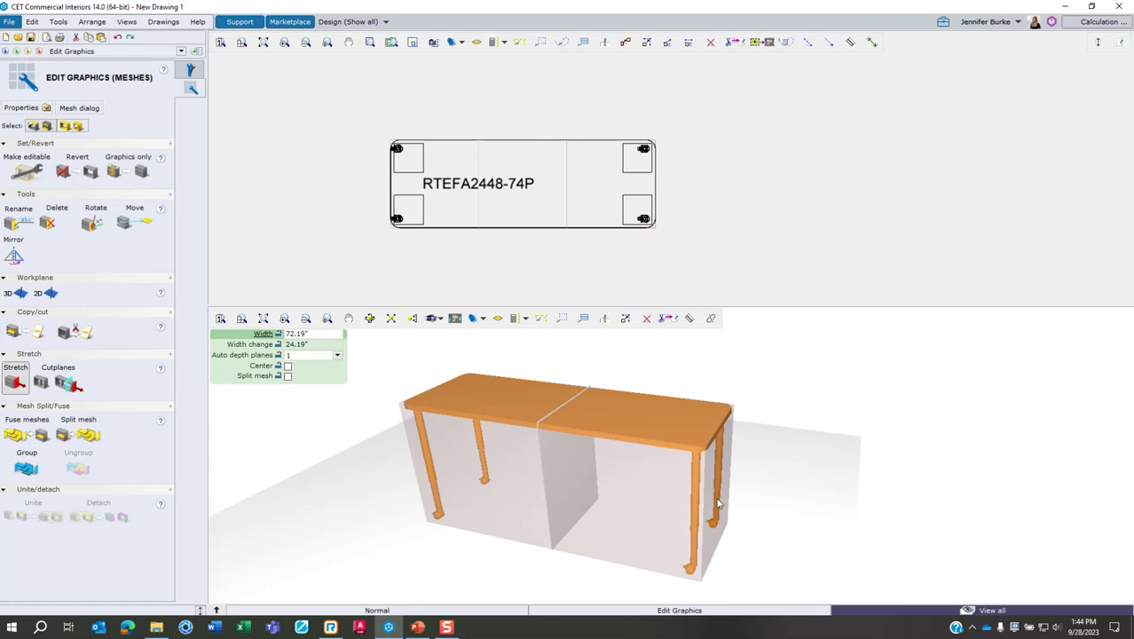
pyautogui.write('82')
pyautogui.press('Return')
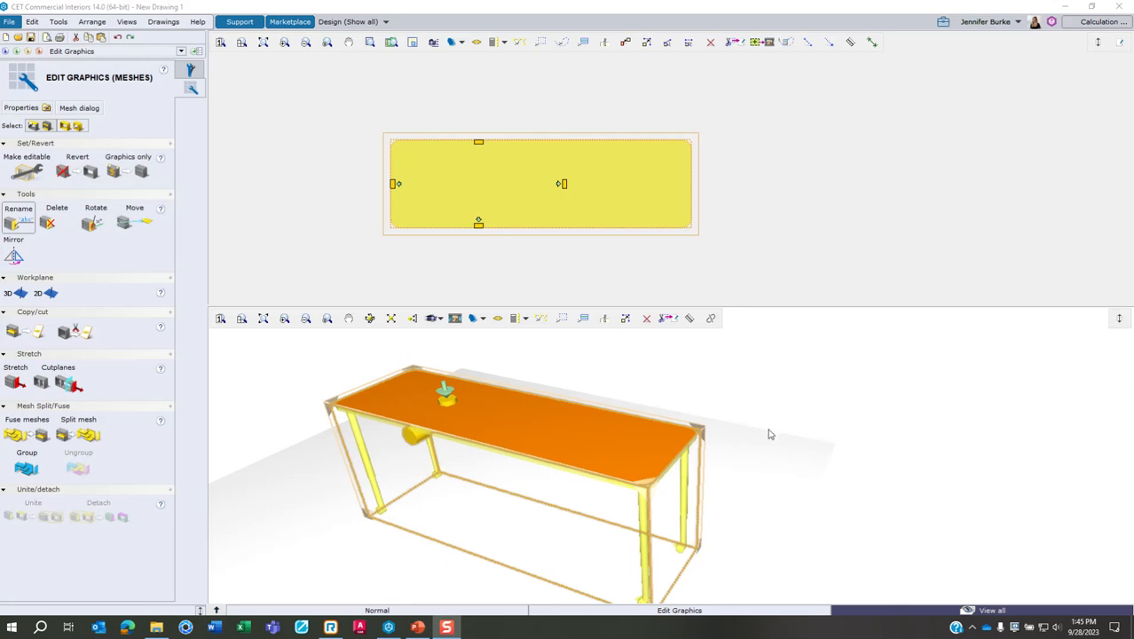
# Add a vertical Y cutplane running lengthwise through the middle of the table
pyautogui.moveTo(769, 433); pyautogui.dragTo(760, 427, button='middle')
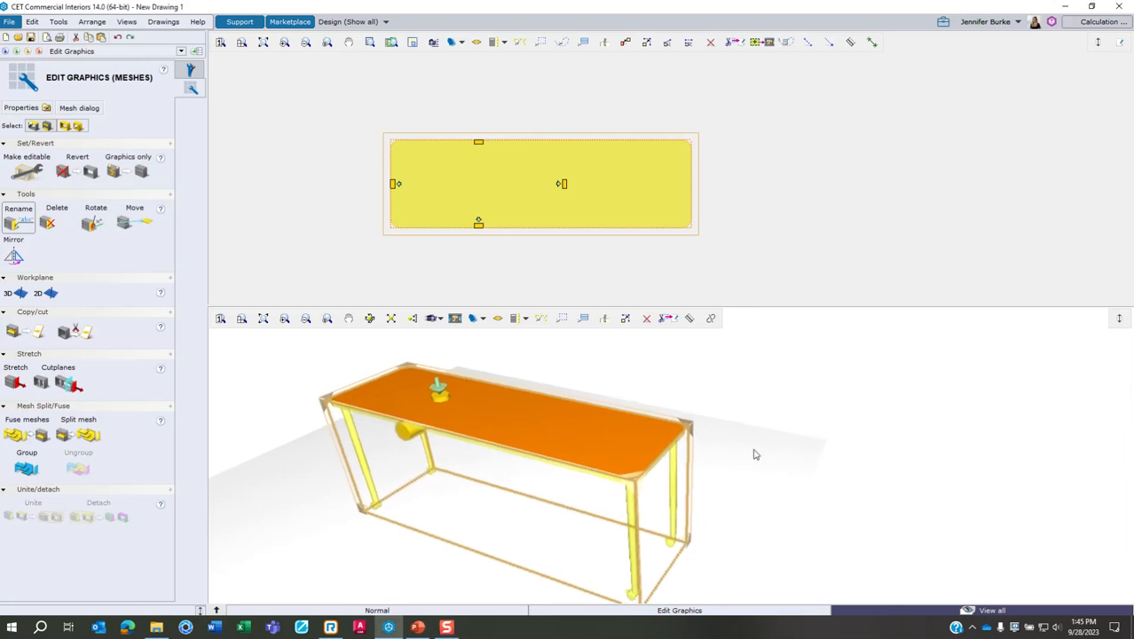
pyautogui.moveTo(658, 480); pyautogui.dragTo(623, 451, button='middle')
pyautogui.scroll(2, 625, 399)
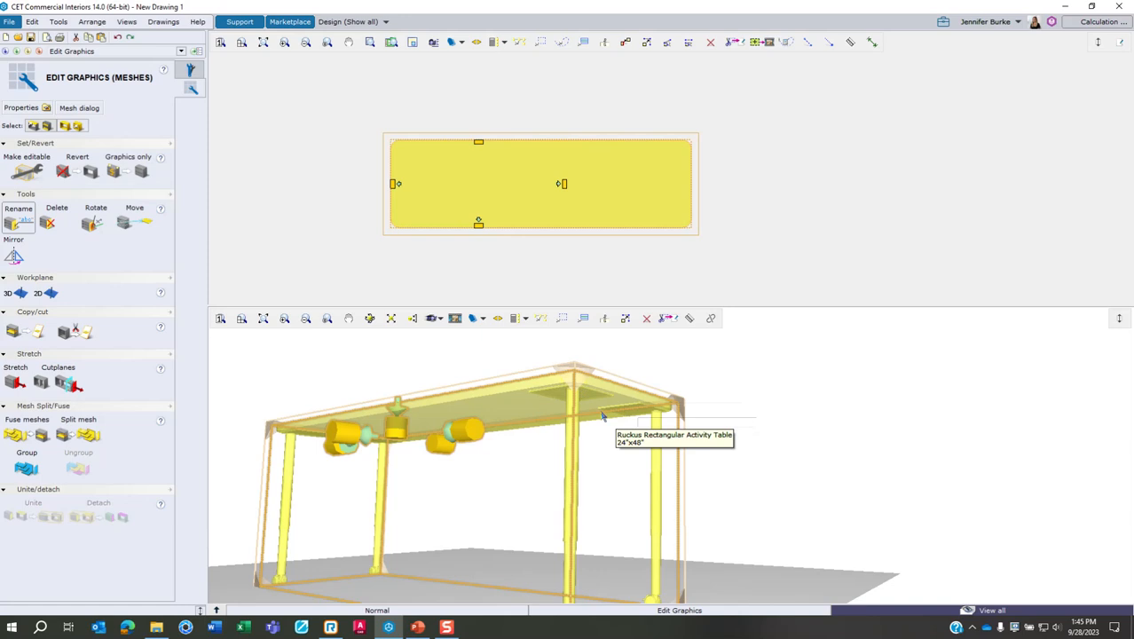
pyautogui.click(68, 384)
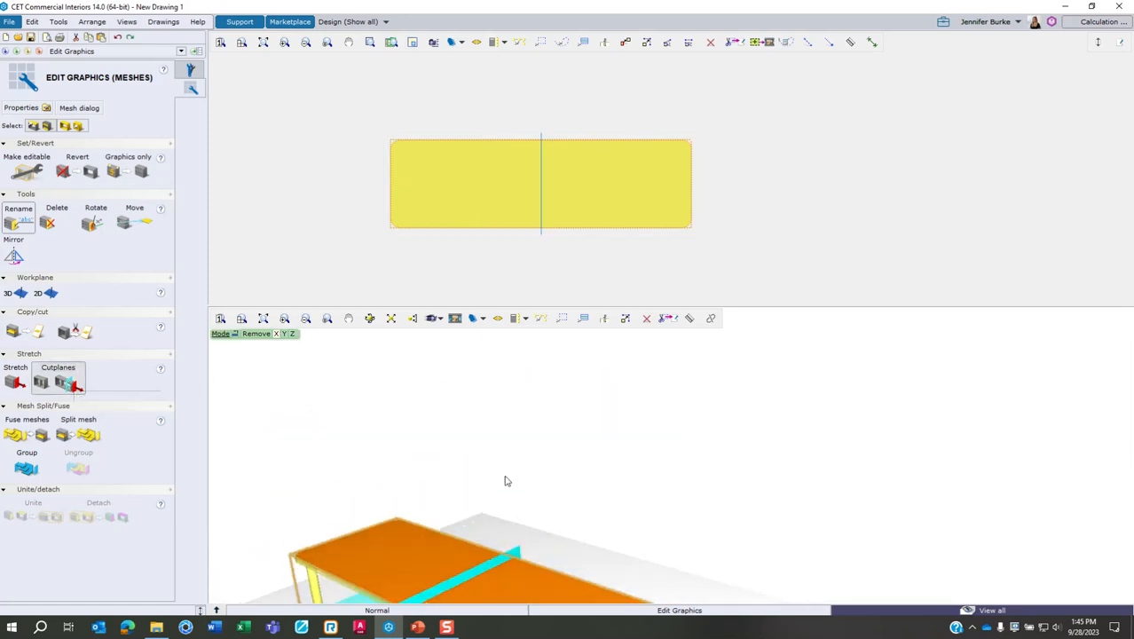
pyautogui.moveTo(533, 469); pyautogui.dragTo(528, 421, button='middle')
pyautogui.scroll(-4, 528, 420)
pyautogui.scroll(2, 518, 429)
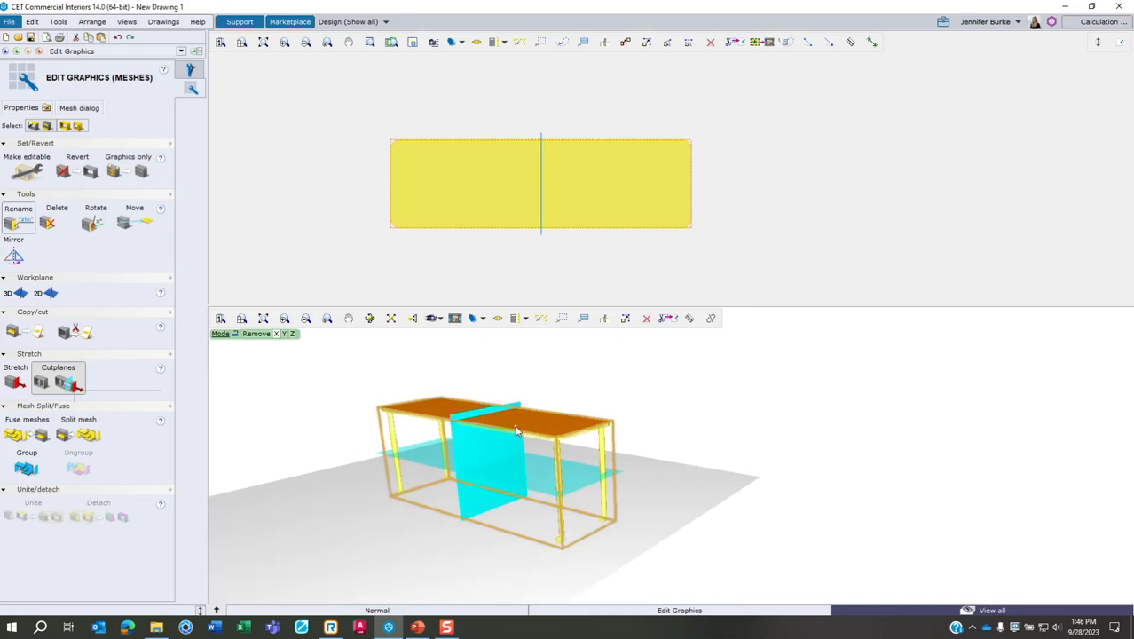
pyautogui.press('Tab')
pyautogui.press('Tab')
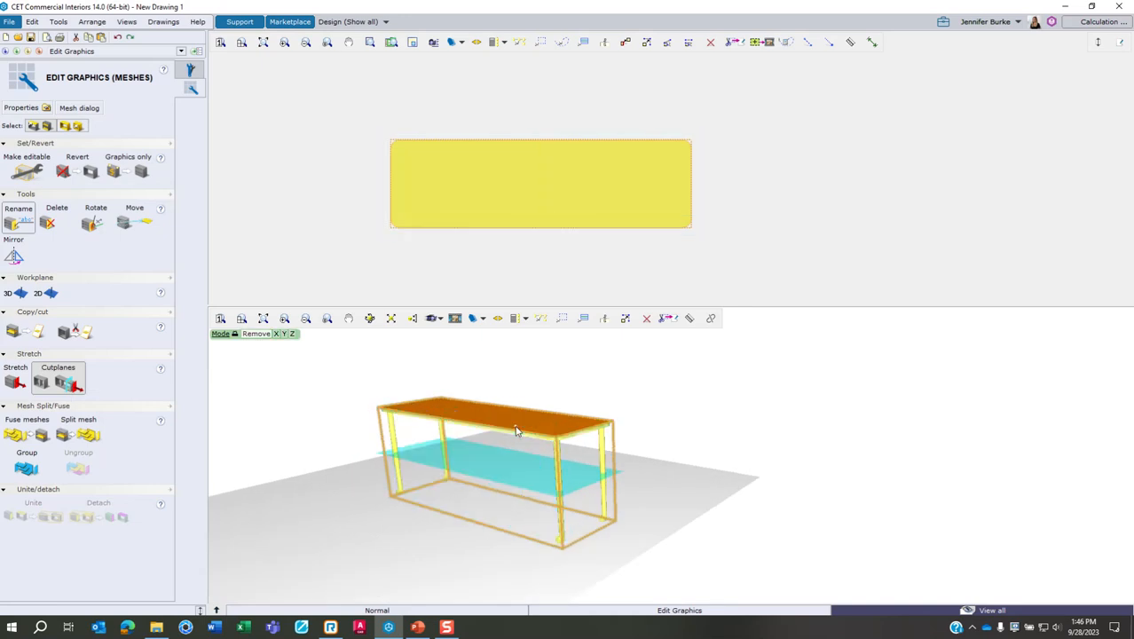
pyautogui.press('Tab')
pyautogui.press('Tab')
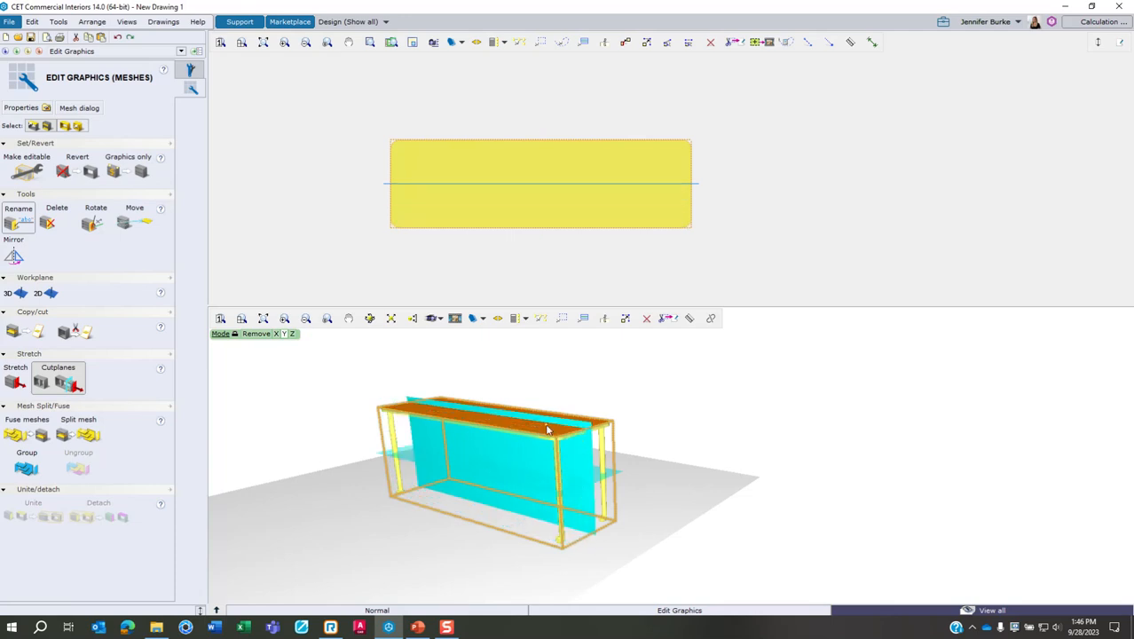
pyautogui.scroll(3, 546, 426)
pyautogui.moveTo(543, 425)
pyautogui.mouseDown(button='middle')
pyautogui.moveTo(530, 422)
pyautogui.moveTo(541, 432)
pyautogui.mouseUp(button='middle')
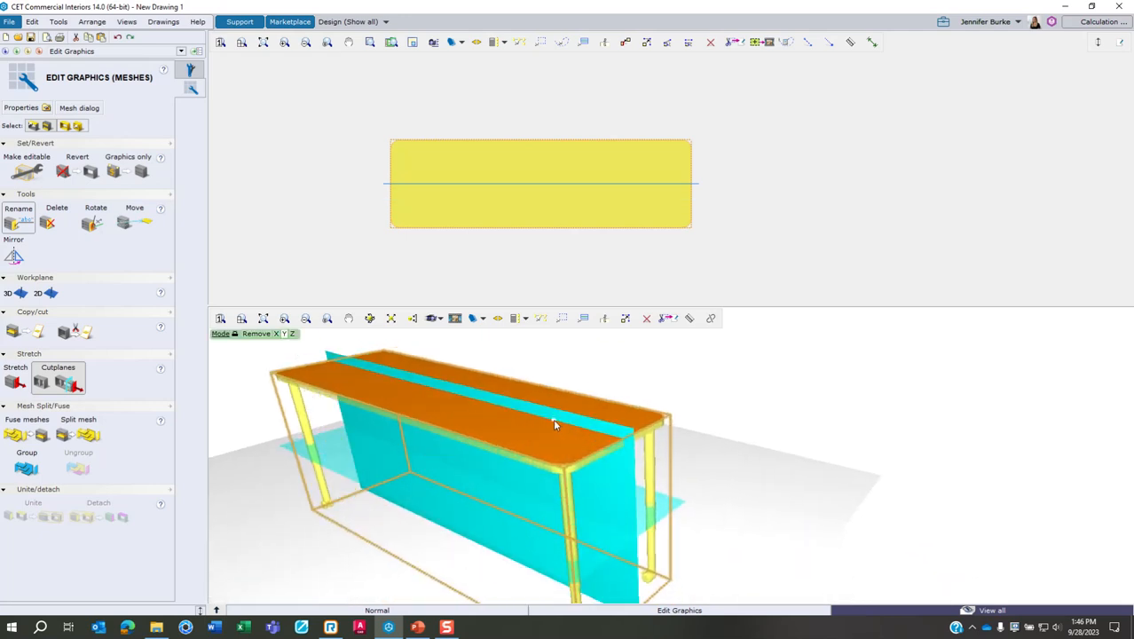
pyautogui.click(554, 420)
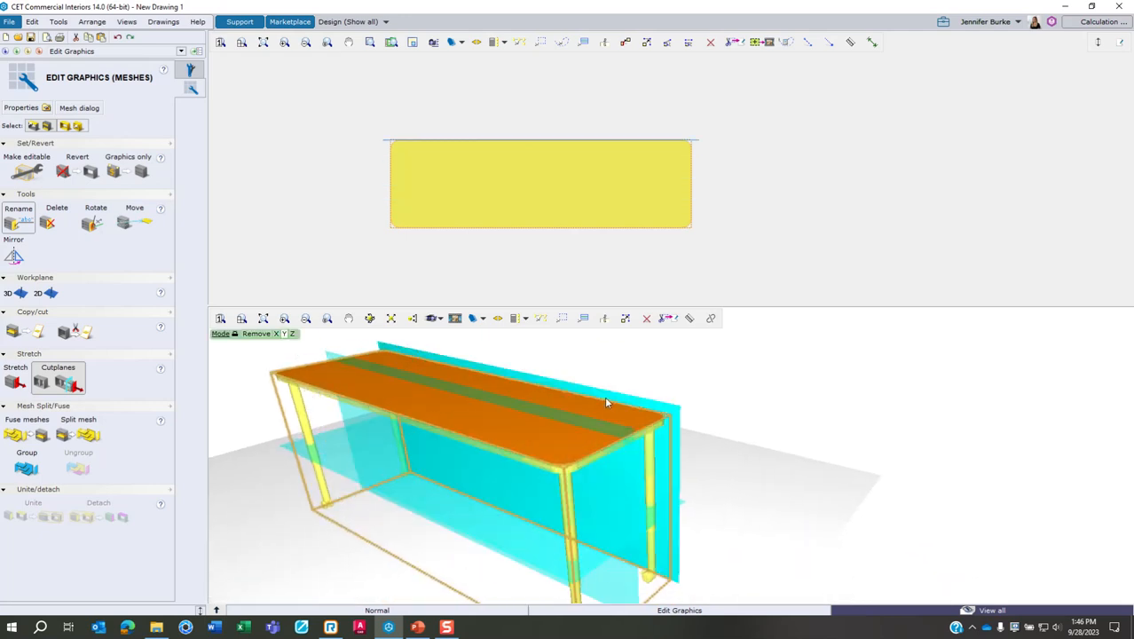
pyautogui.press('Escape')
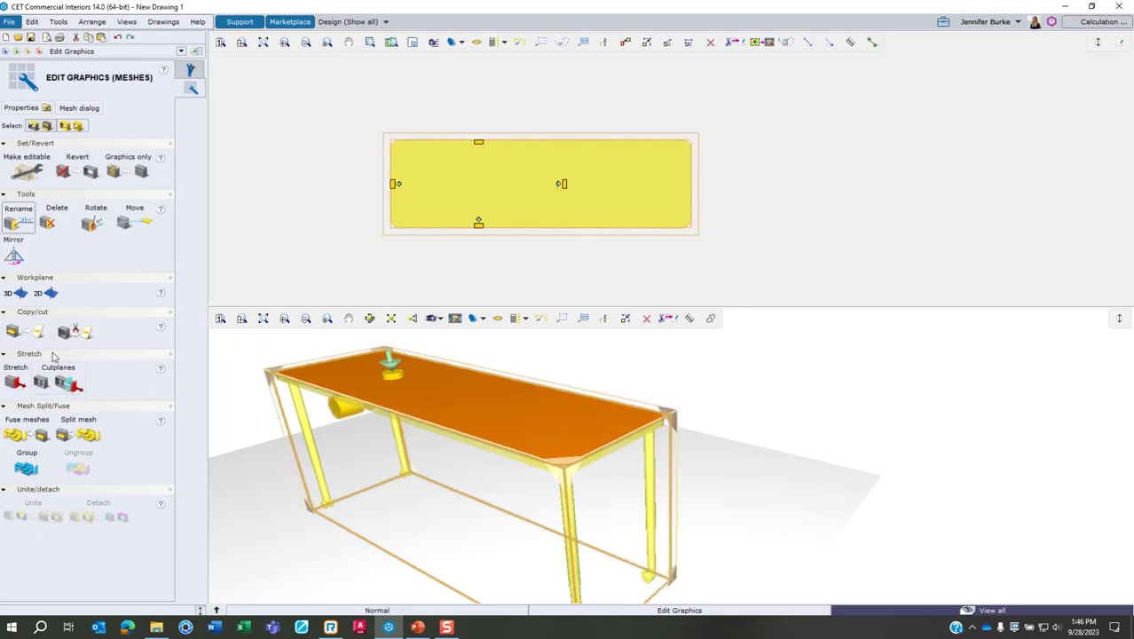
# Stretch the table across its width from the long side face to a depth of 36" with the Center option enabled
pyautogui.click(15, 382)
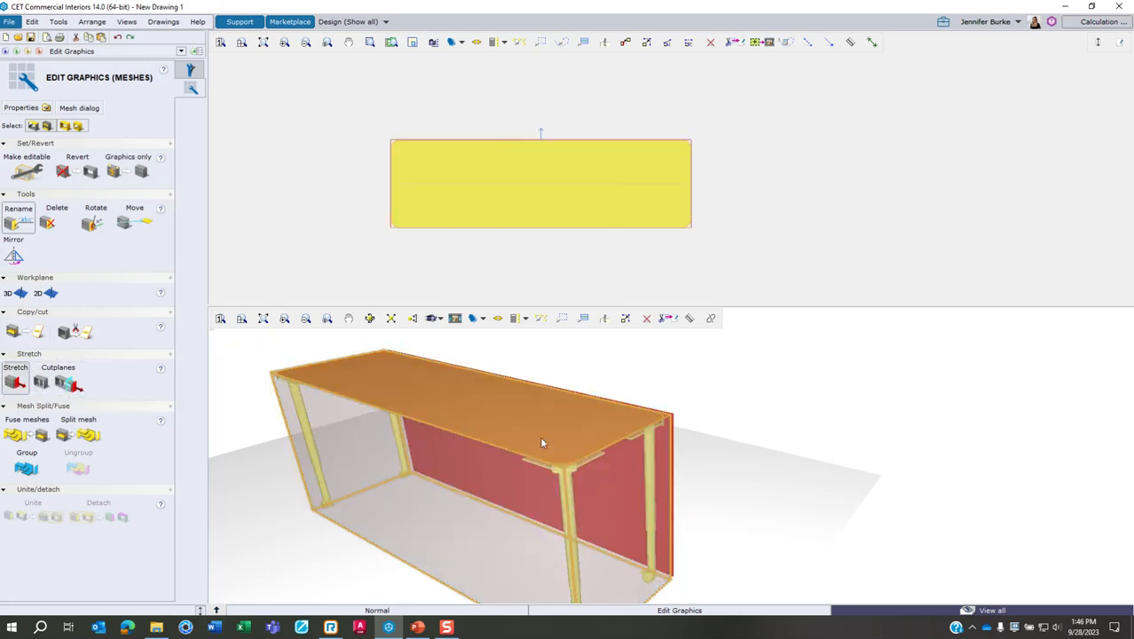
pyautogui.scroll(-3, 476, 503)
pyautogui.scroll(-1, 490, 488)
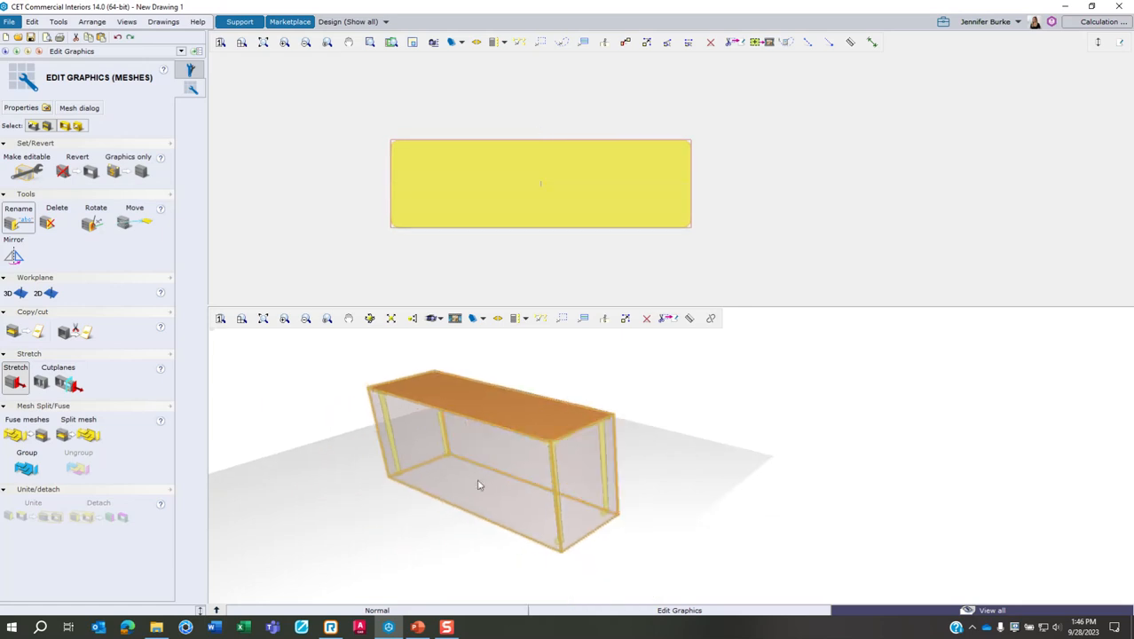
pyautogui.moveTo(447, 478); pyautogui.dragTo(402, 494)
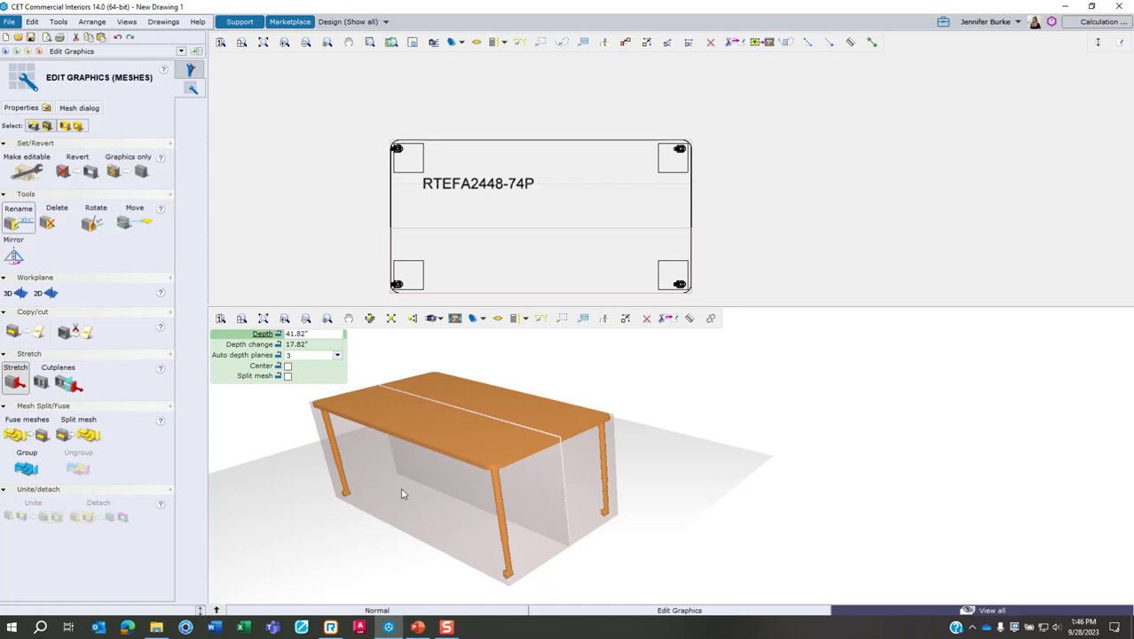
pyautogui.press('Tab')
pyautogui.press('Tab')
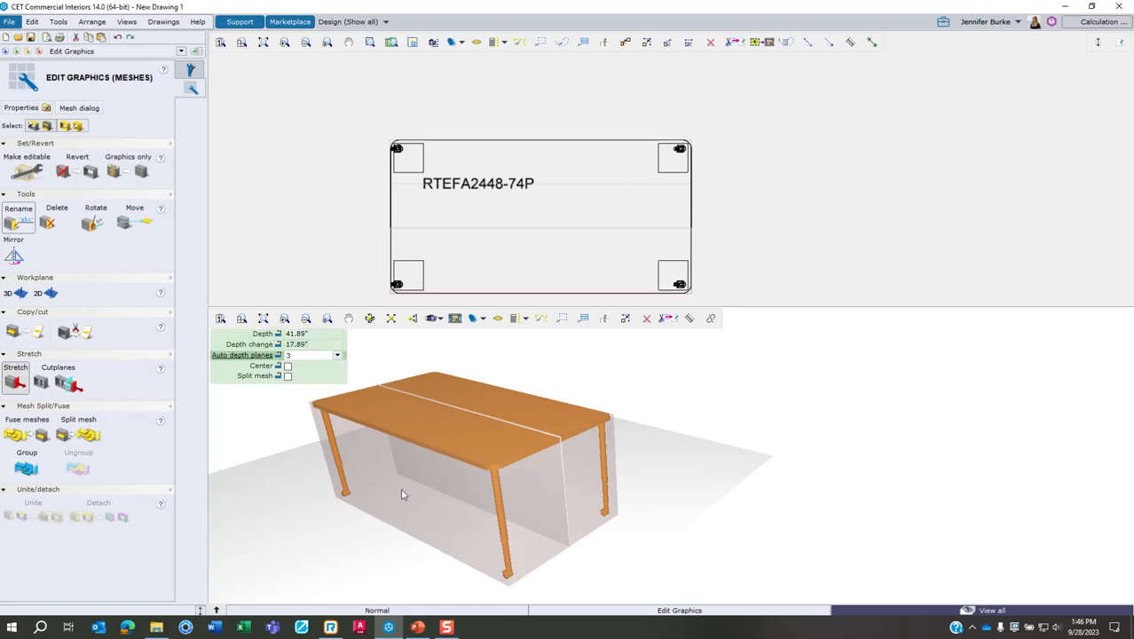
pyautogui.press('Tab')
pyautogui.press('space')
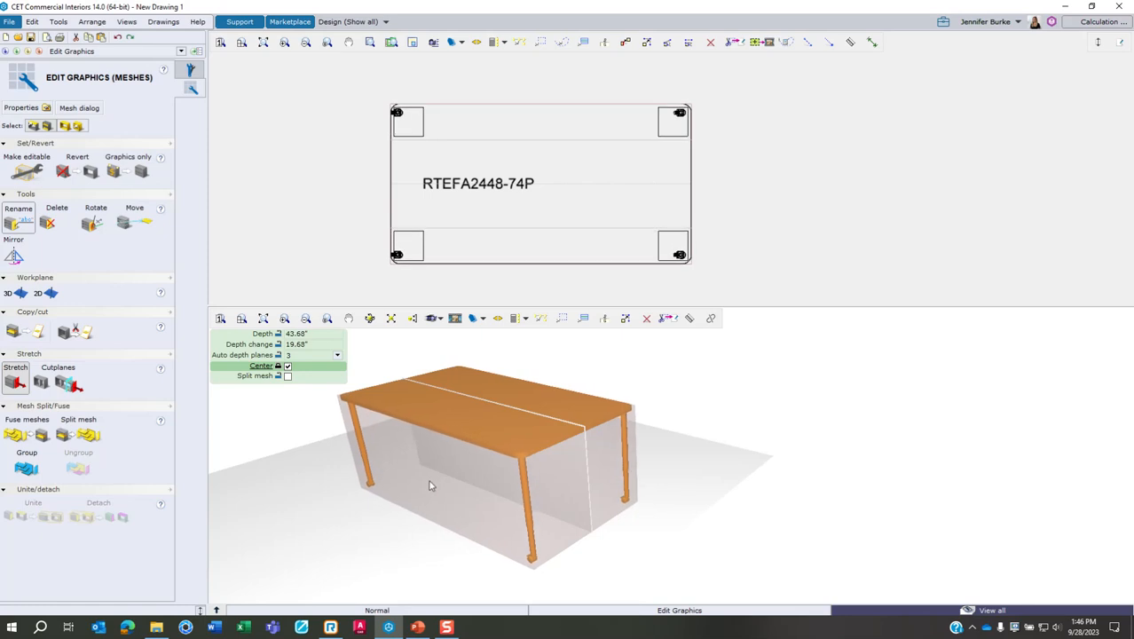
pyautogui.press('Tab')
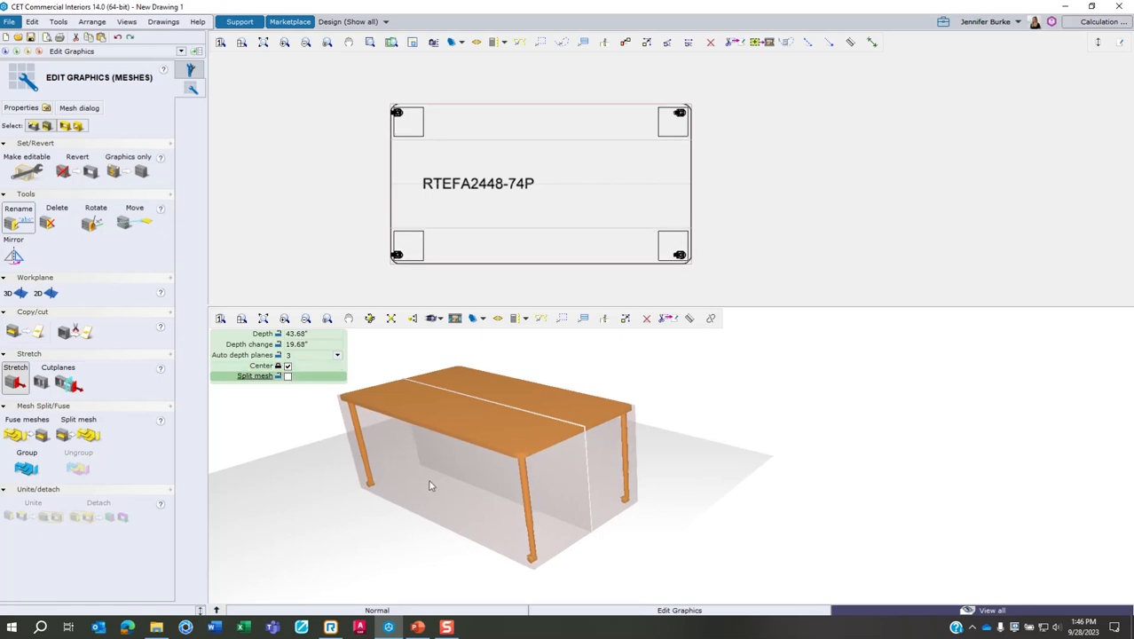
pyautogui.press('Tab')
pyautogui.write('36')
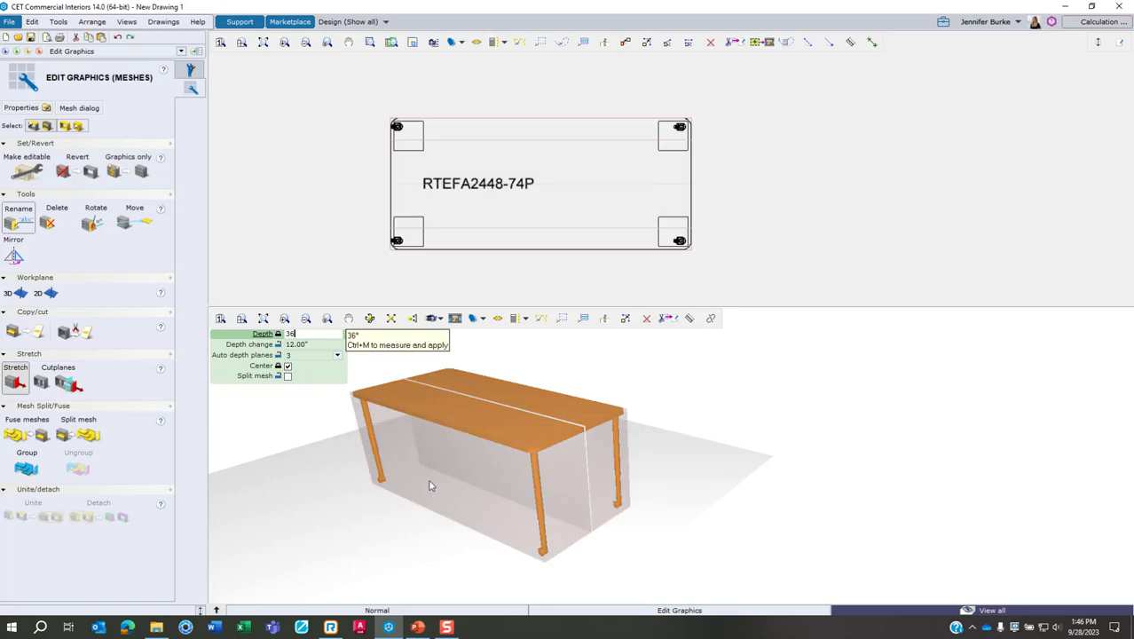
pyautogui.press('Return')
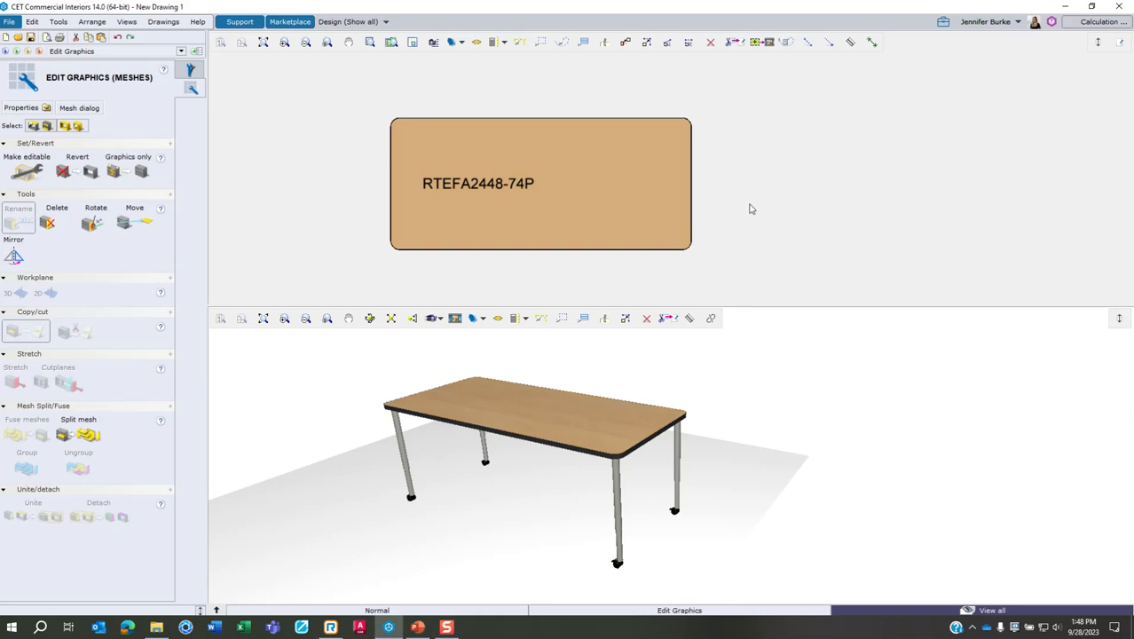
# Open the mesh dialog, select the whole node of the front corner leg including its caster, and copy it as a separate object
pyautogui.click(80, 109)
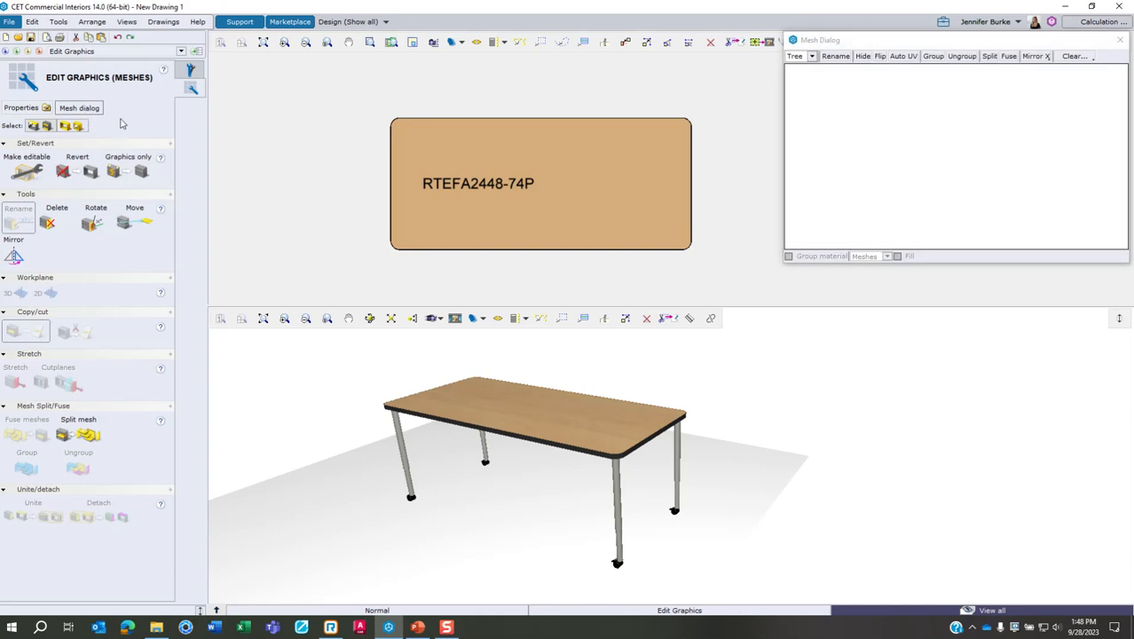
pyautogui.moveTo(859, 41); pyautogui.dragTo(825, 53)
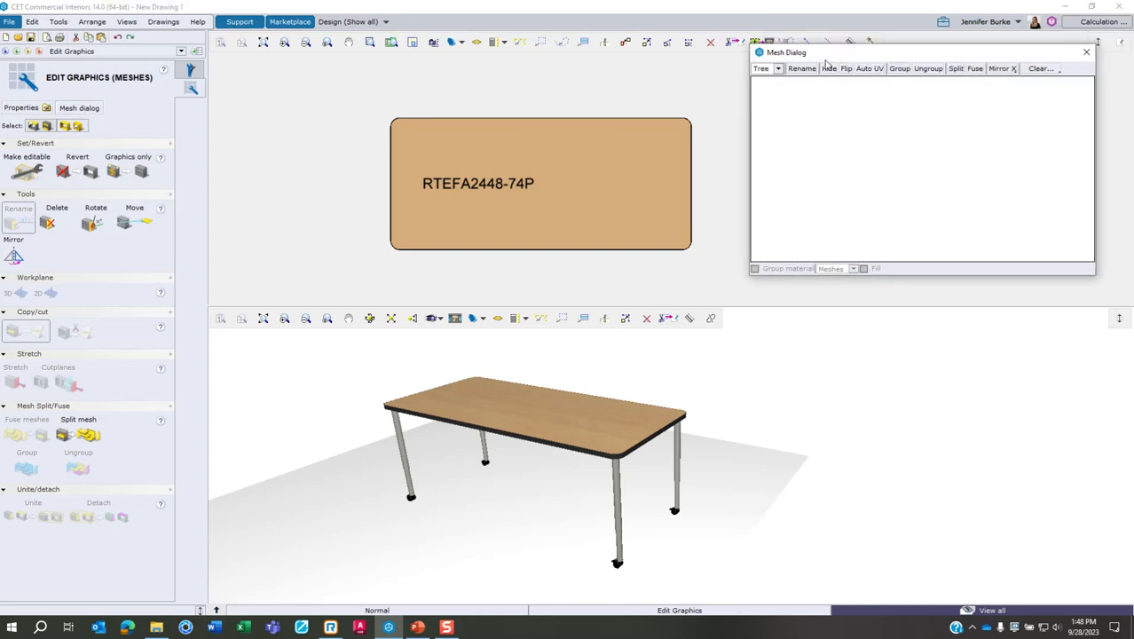
pyautogui.click(619, 521)
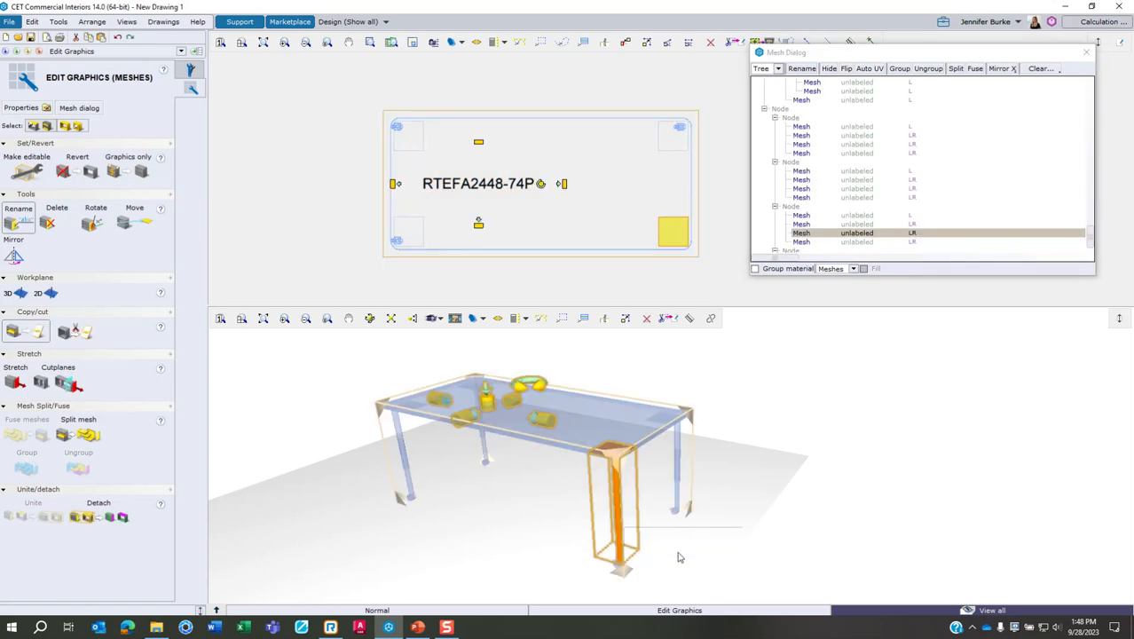
pyautogui.scroll(4, 665, 545)
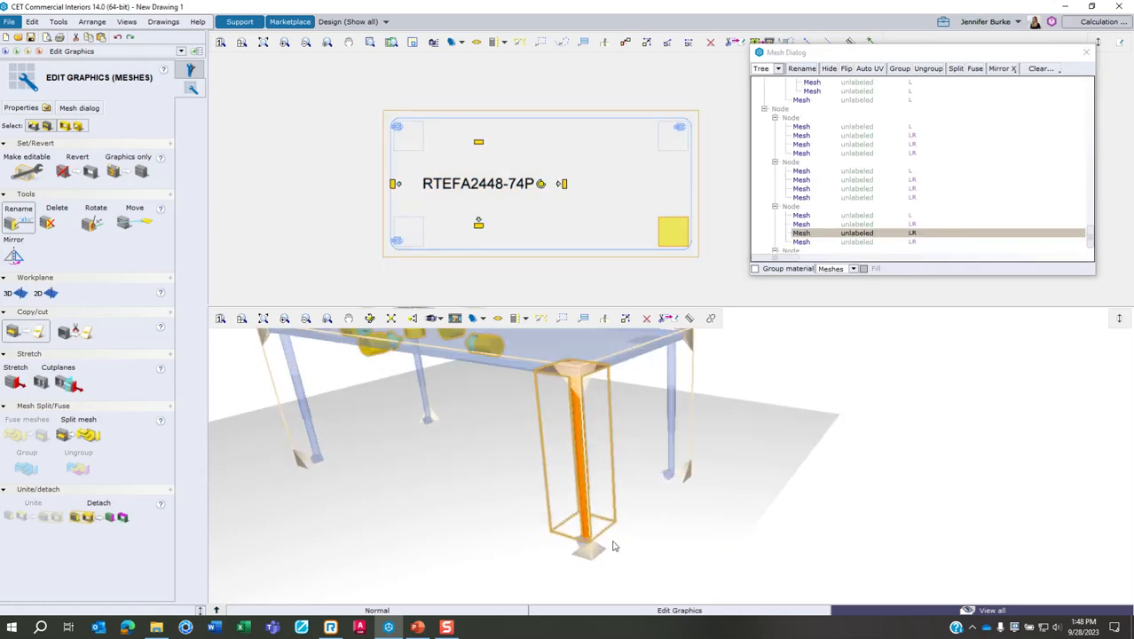
pyautogui.scroll(2, 581, 536)
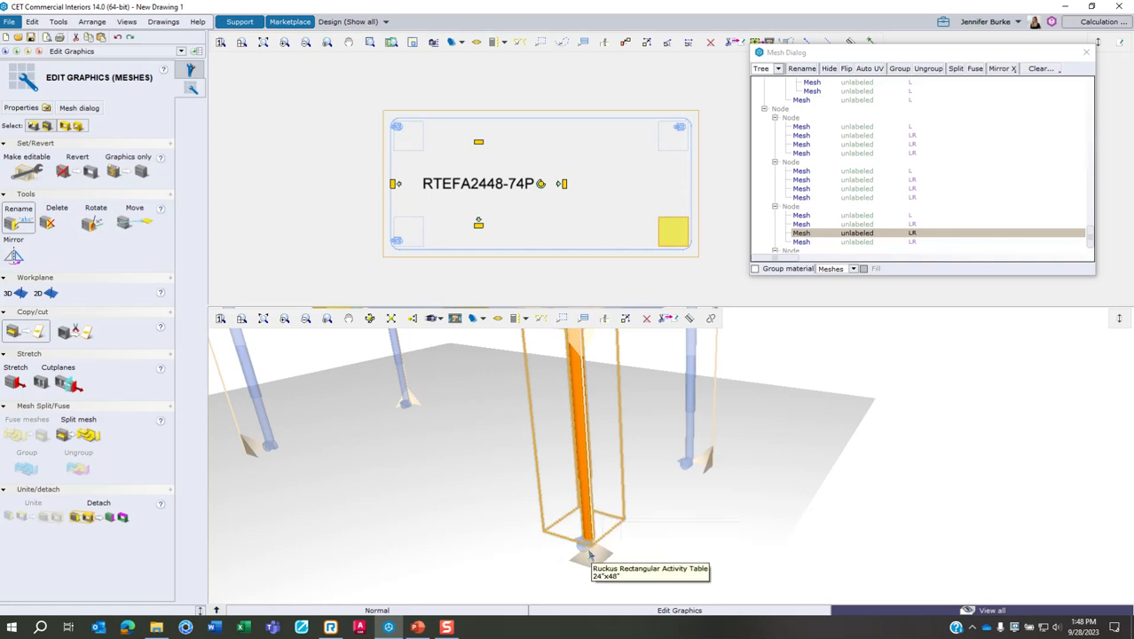
pyautogui.scroll(-2, 589, 554)
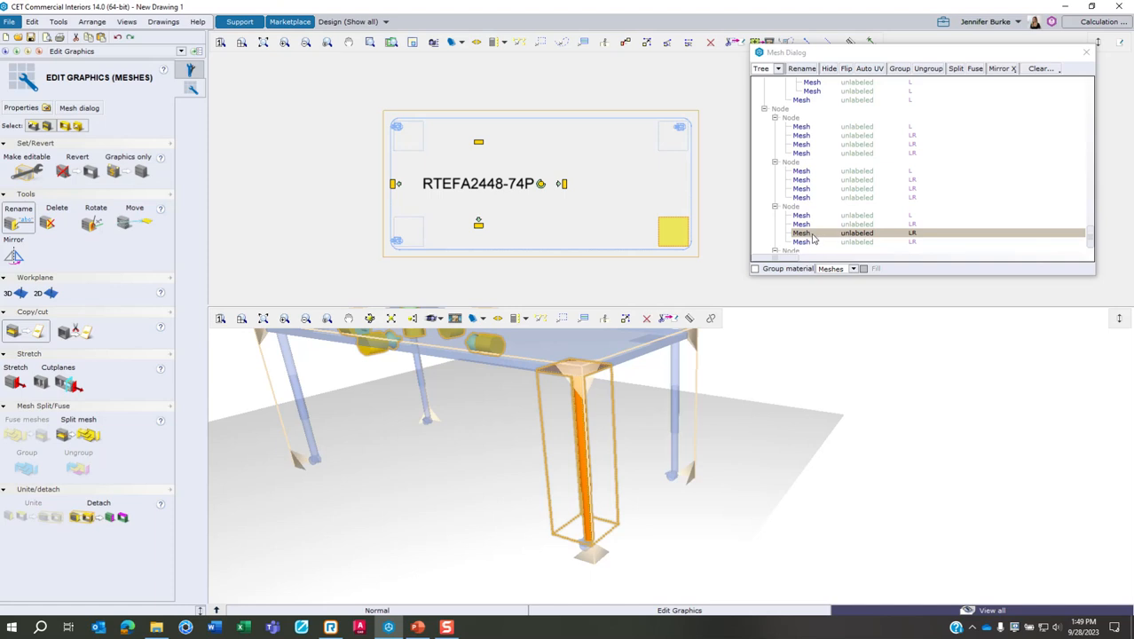
pyautogui.click(800, 209)
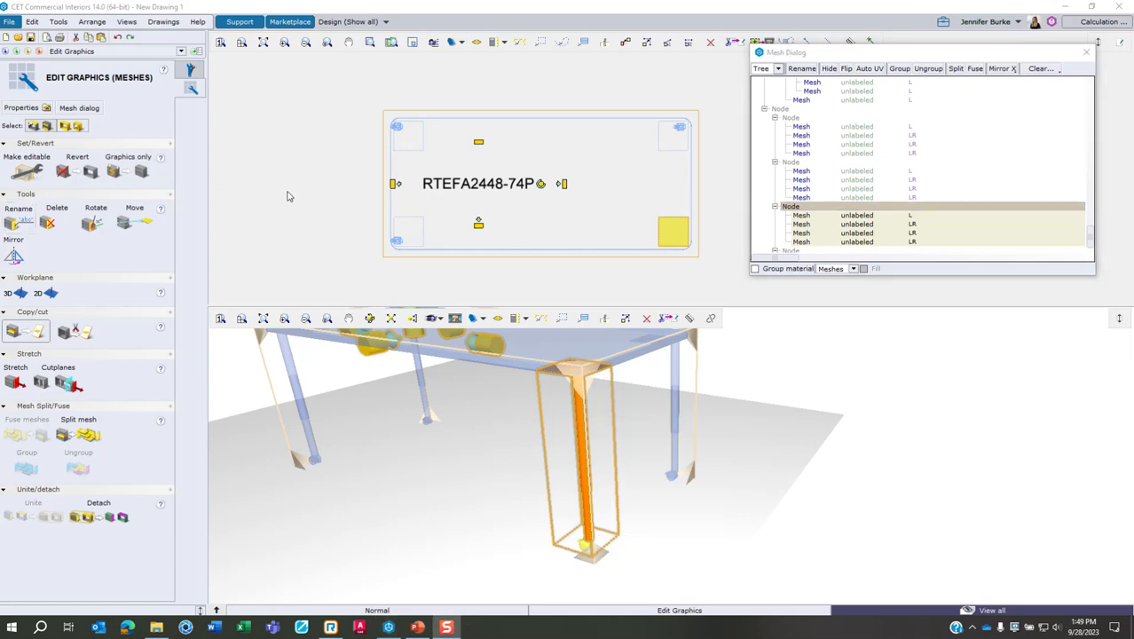
pyautogui.click(30, 334)
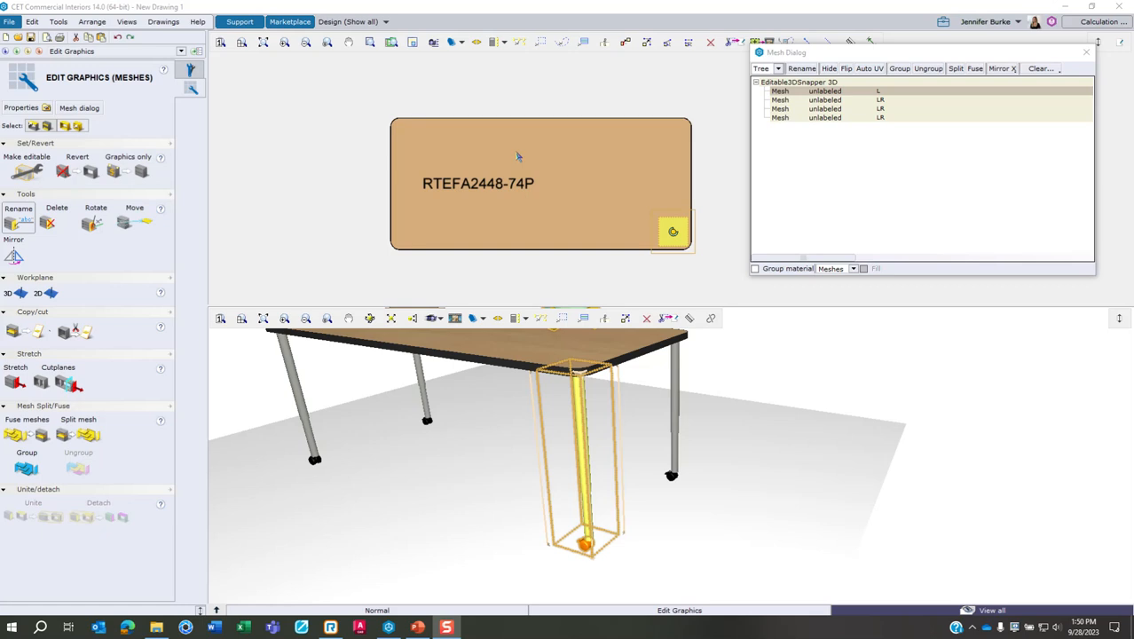
# Center the copied leg and the table on each other in both plan directions using Align/distribute
pyautogui.scroll(-2, 468, 120)
pyautogui.moveTo(402, 104); pyautogui.dragTo(624, 229)
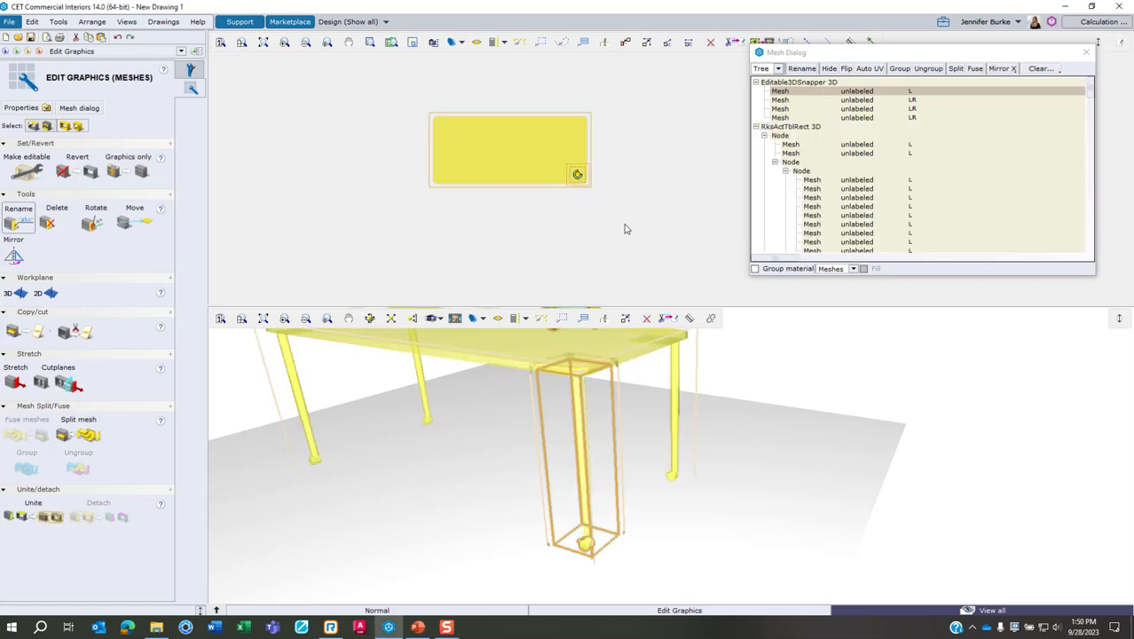
pyautogui.scroll(-1, 617, 213)
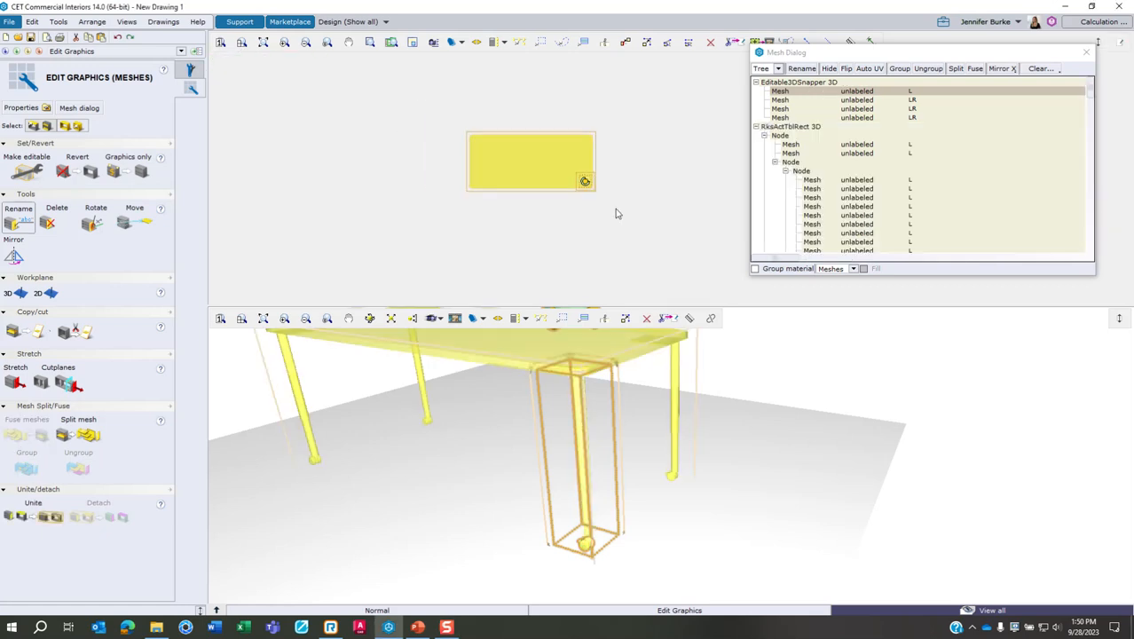
pyautogui.scroll(-2, 725, 438)
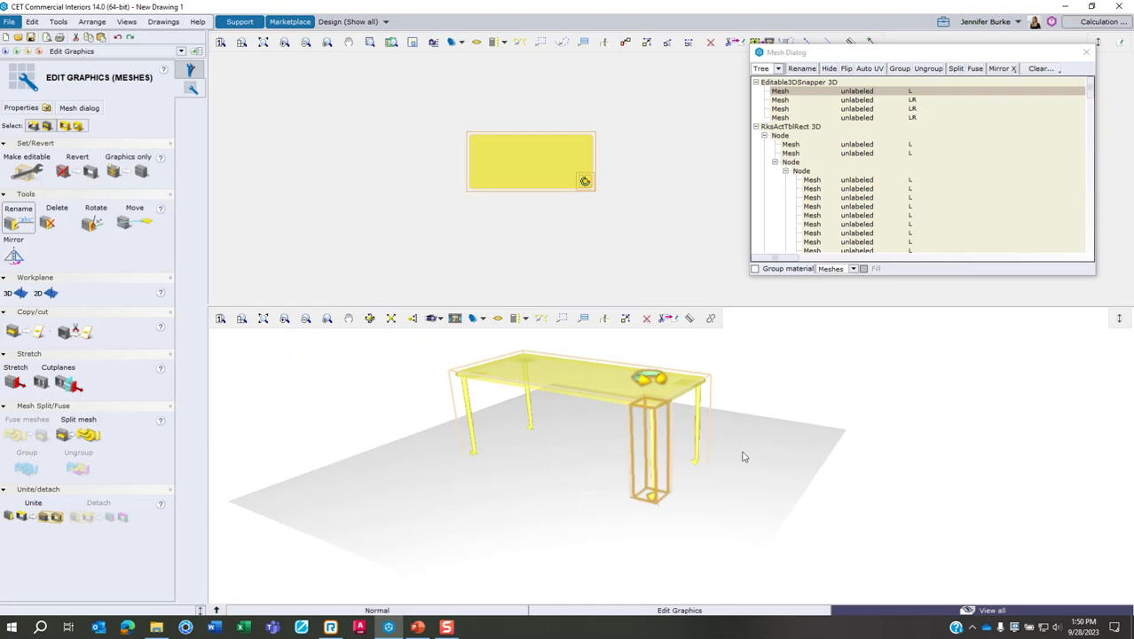
pyautogui.click(91, 23)
pyautogui.click(91, 24)
pyautogui.click(91, 24)
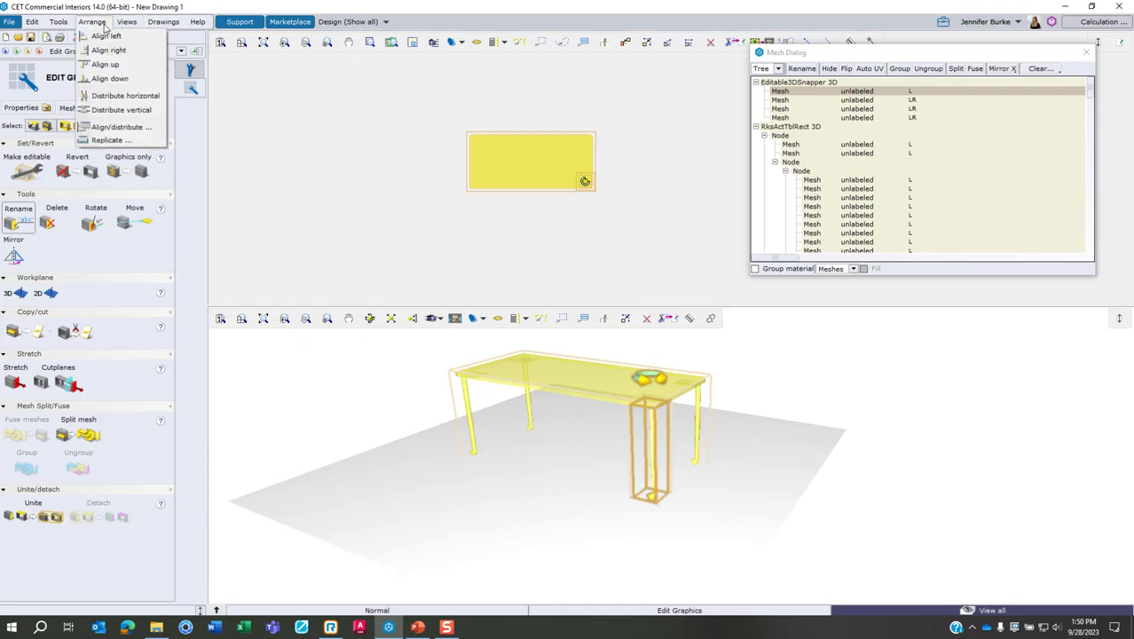
pyautogui.click(133, 135)
pyautogui.moveTo(1036, 290); pyautogui.dragTo(866, 353)
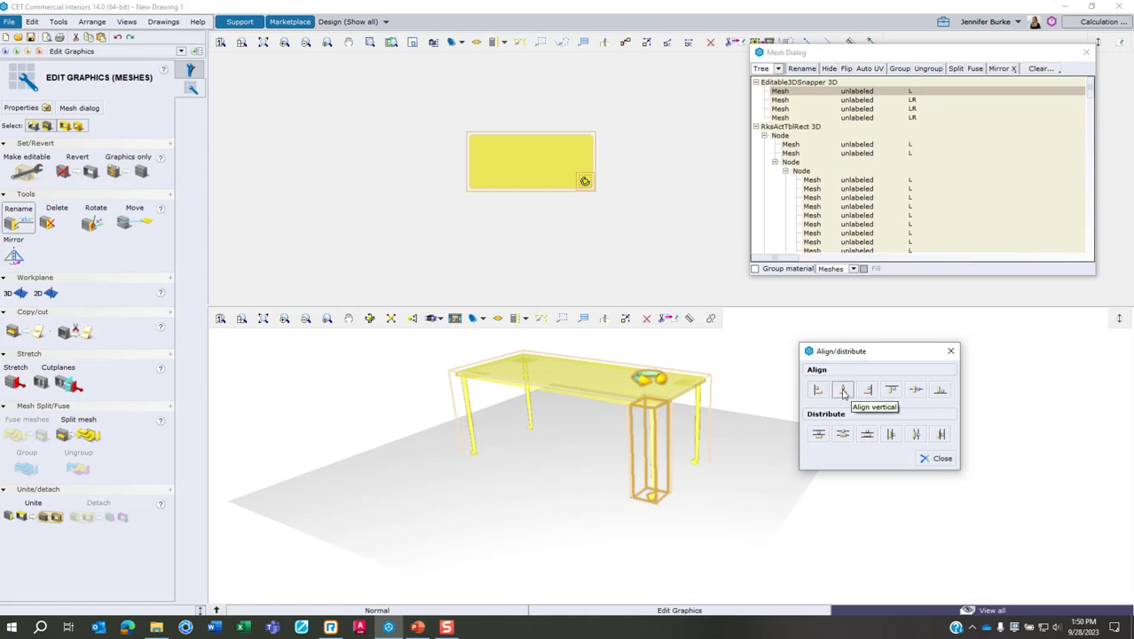
pyautogui.click(843, 392)
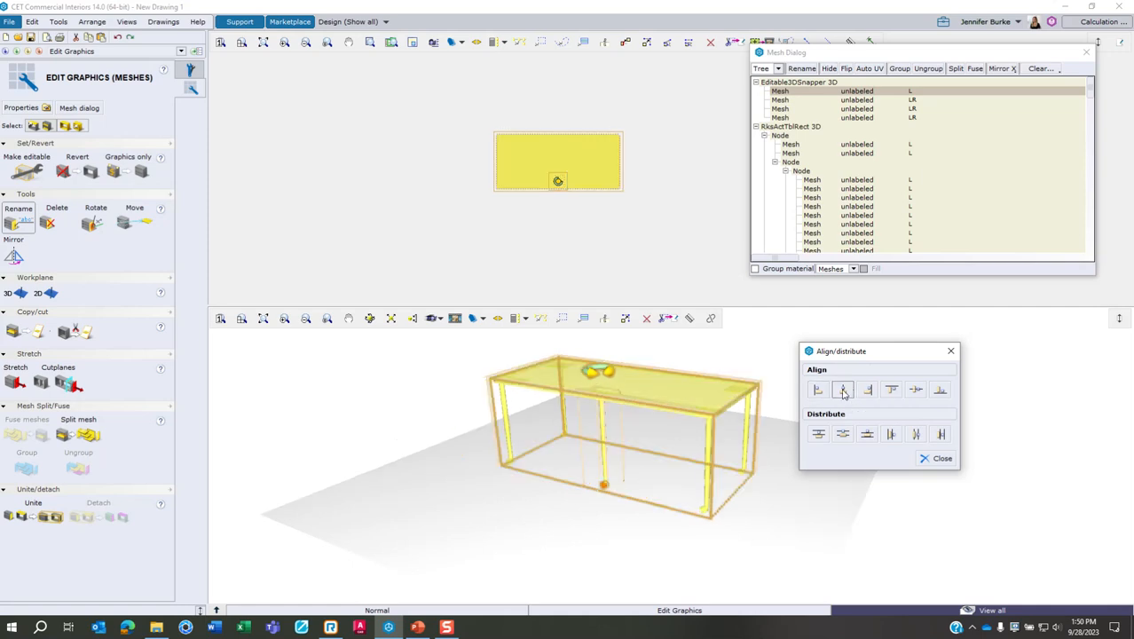
pyautogui.click(915, 392)
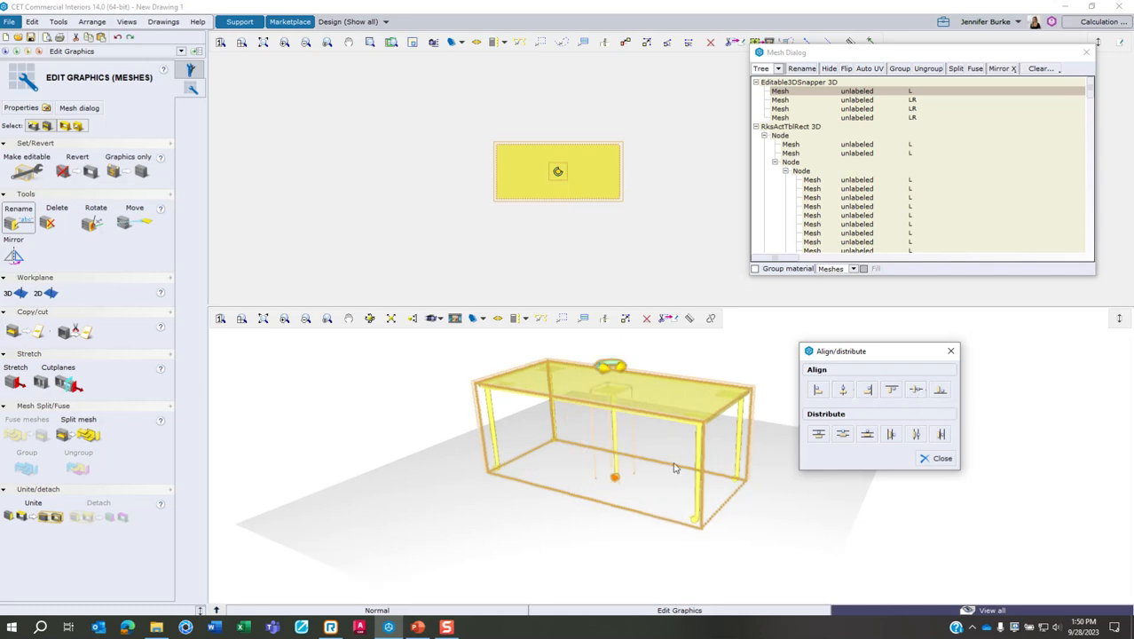
pyautogui.scroll(3, 639, 477)
pyautogui.moveTo(642, 491); pyautogui.dragTo(646, 495, button='middle')
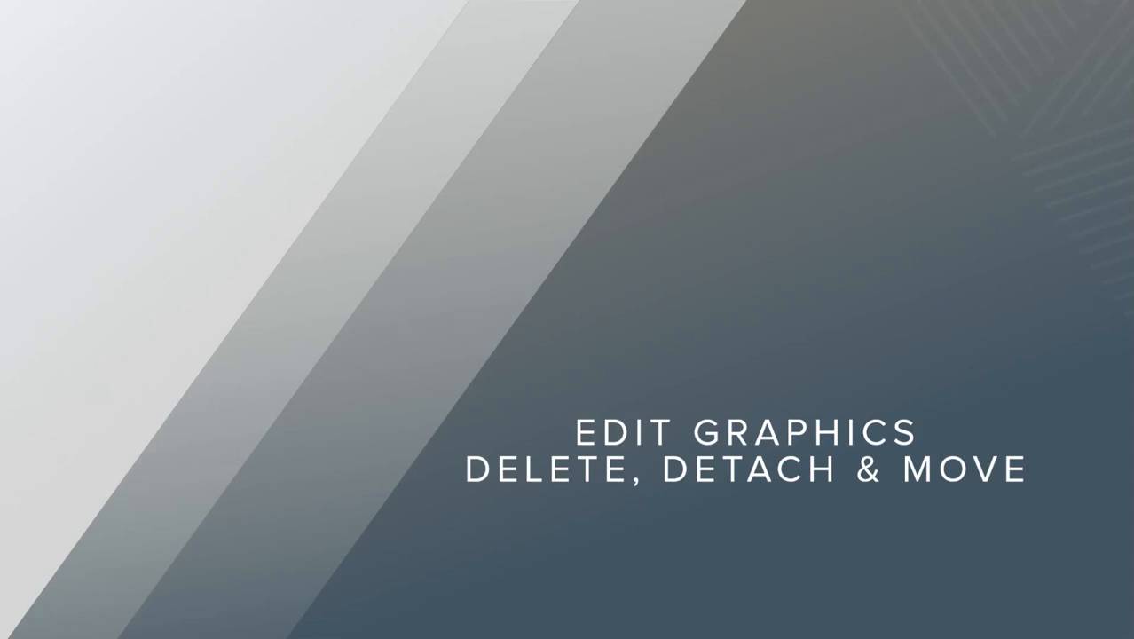
# Make the graphics of the smaller RTEFA2048-74P table editable
pyautogui.click(387, 336)
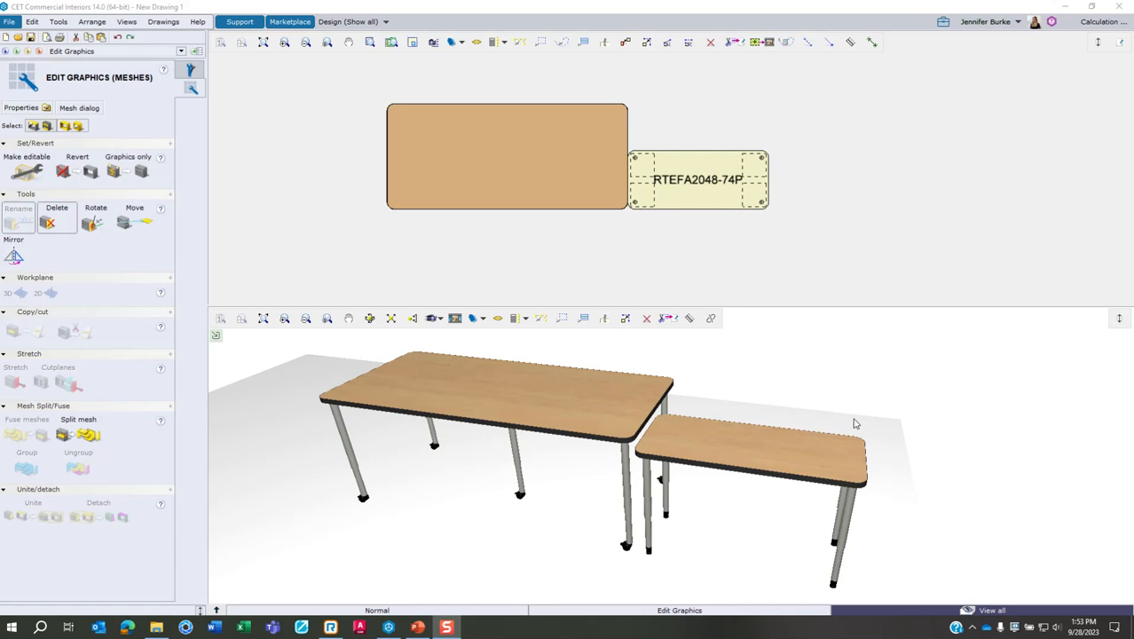
pyautogui.moveTo(851, 417); pyautogui.dragTo(698, 484)
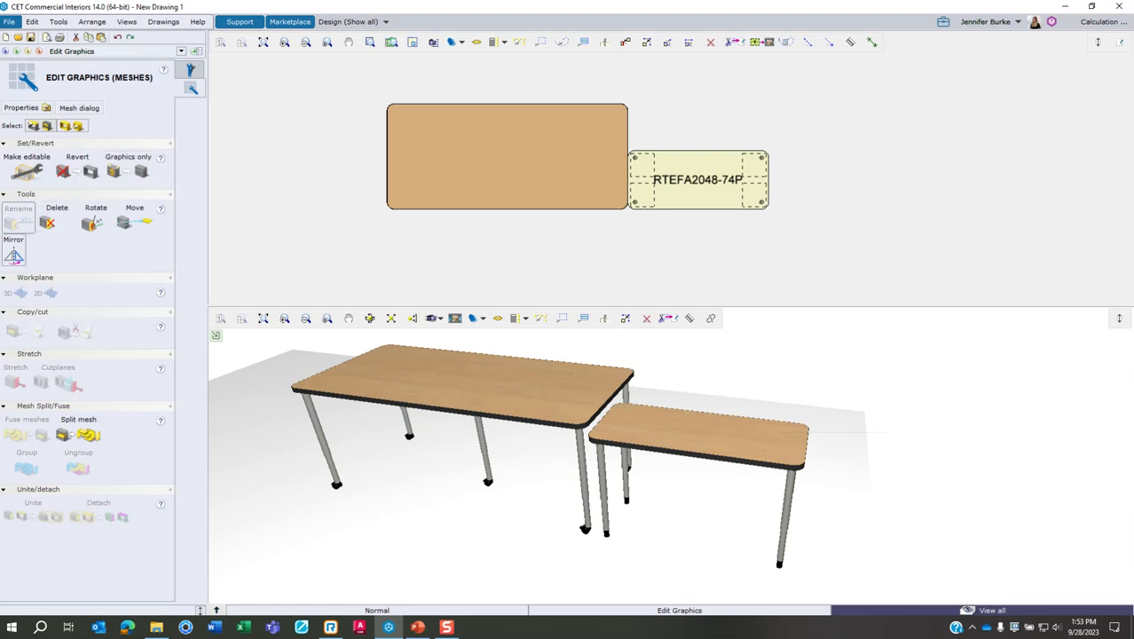
pyautogui.click(27, 173)
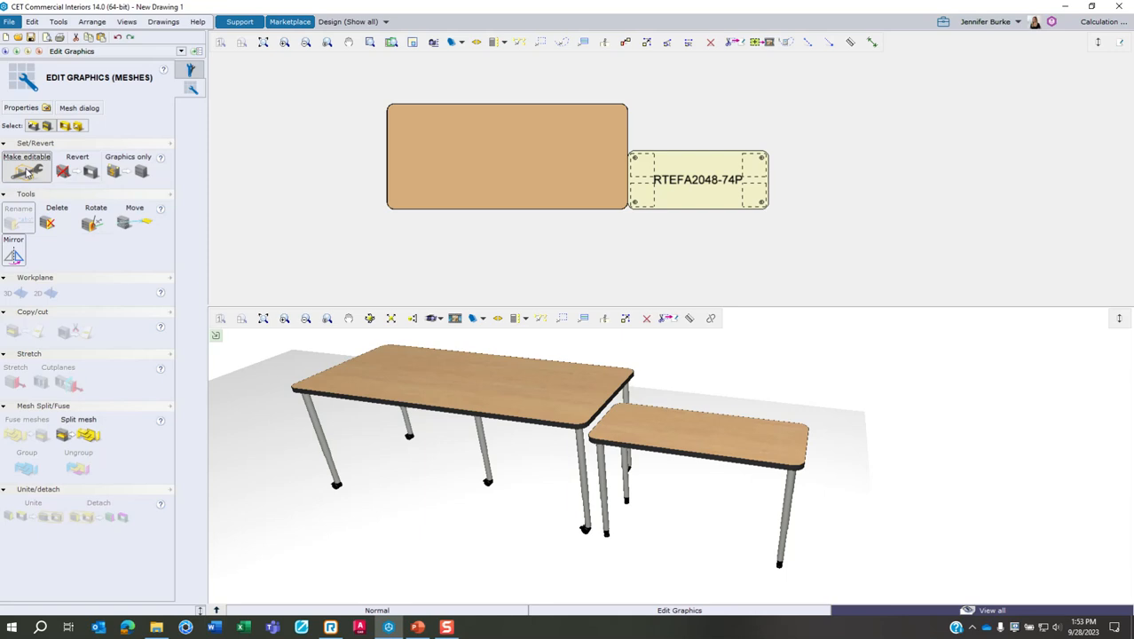
pyautogui.click(700, 455)
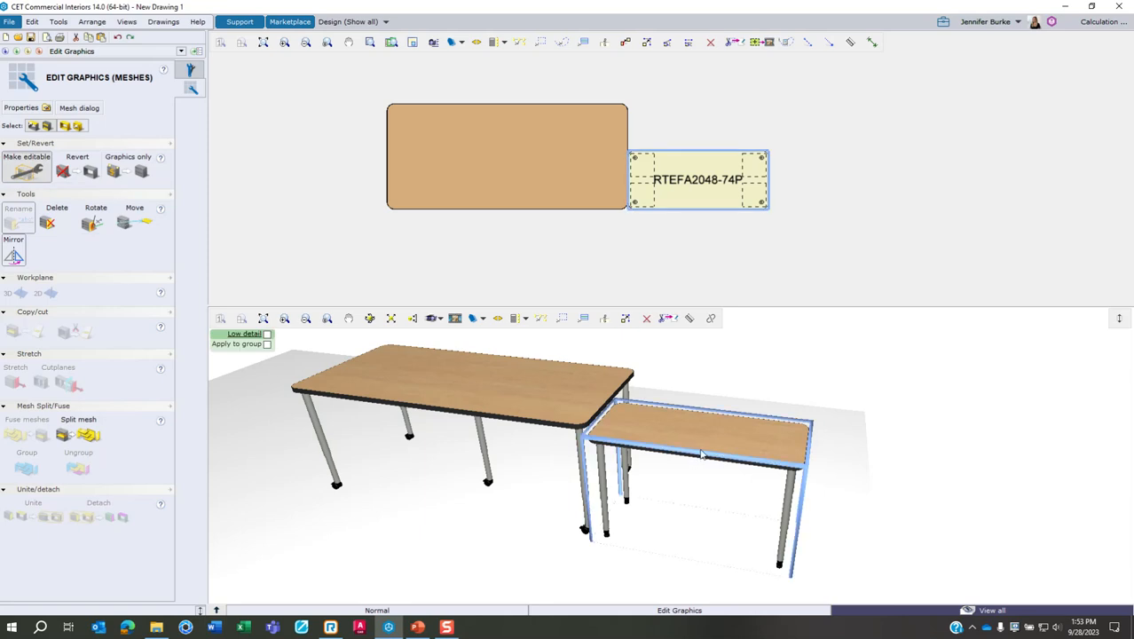
pyautogui.click(709, 449)
pyautogui.click(901, 470)
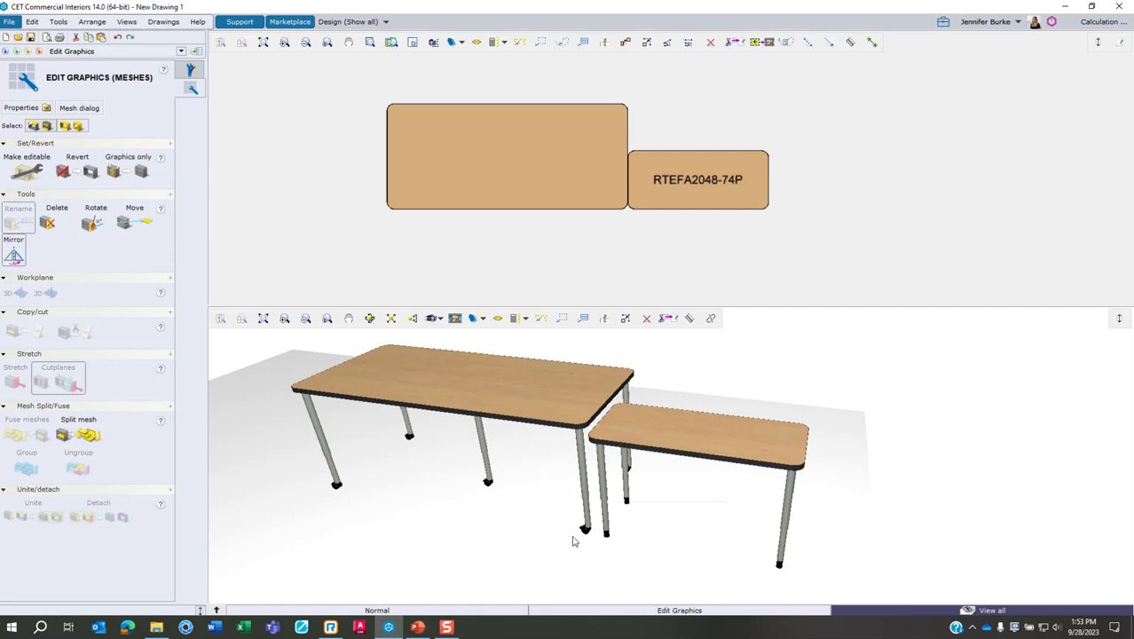
# Delete the casters from the larger table's two legs at the end beside the smaller table
pyautogui.moveTo(599, 535)
pyautogui.mouseDown(button='middle')
pyautogui.moveTo(656, 522)
pyautogui.moveTo(579, 530)
pyautogui.mouseUp(button='middle')
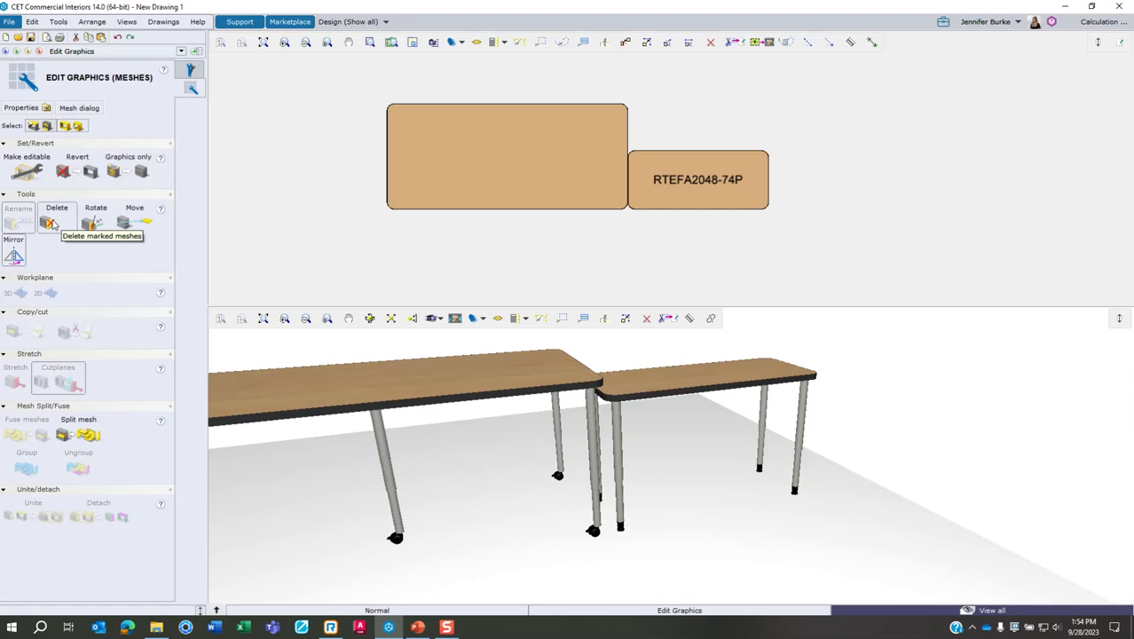
pyautogui.click(48, 223)
pyautogui.scroll(3, 593, 549)
pyautogui.click(596, 515)
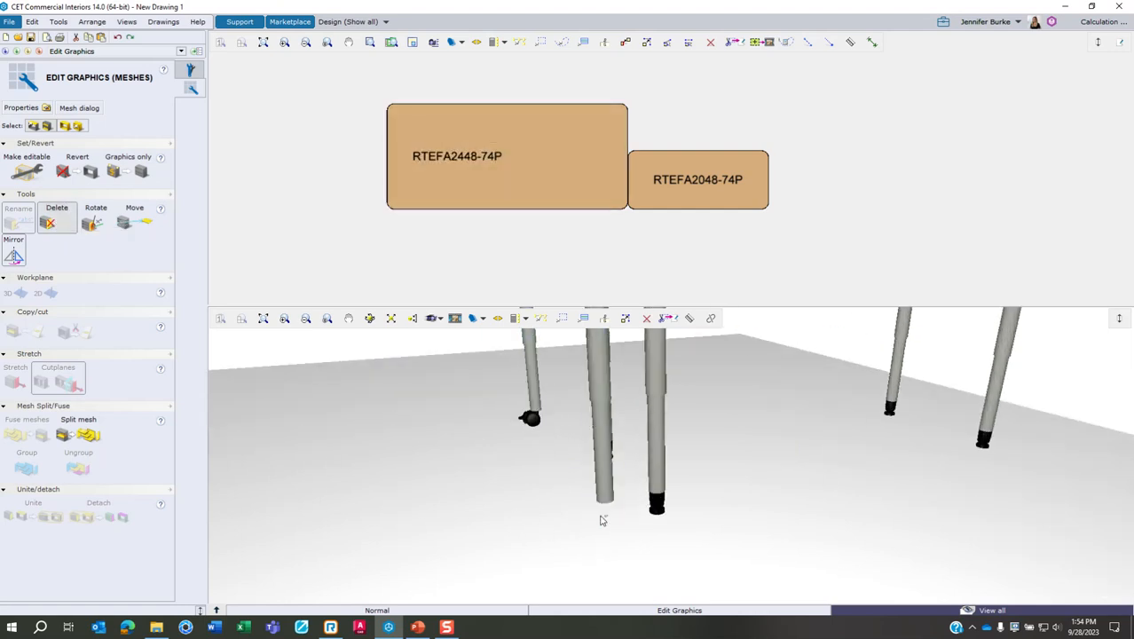
pyautogui.click(530, 421)
pyautogui.scroll(1, 608, 530)
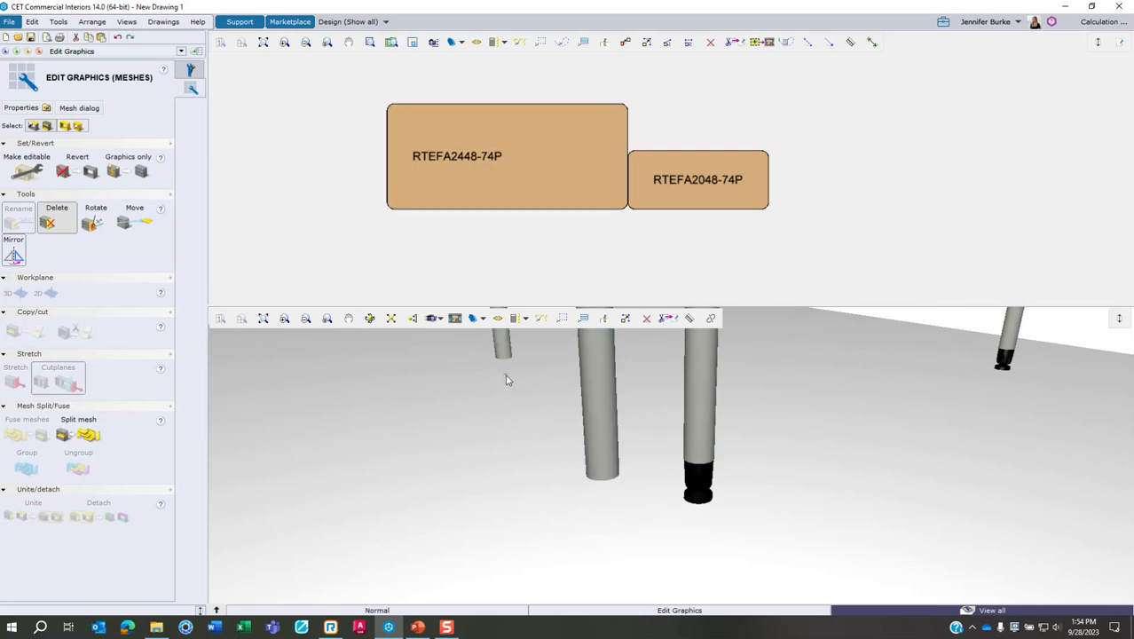
pyautogui.scroll(-3, 507, 382)
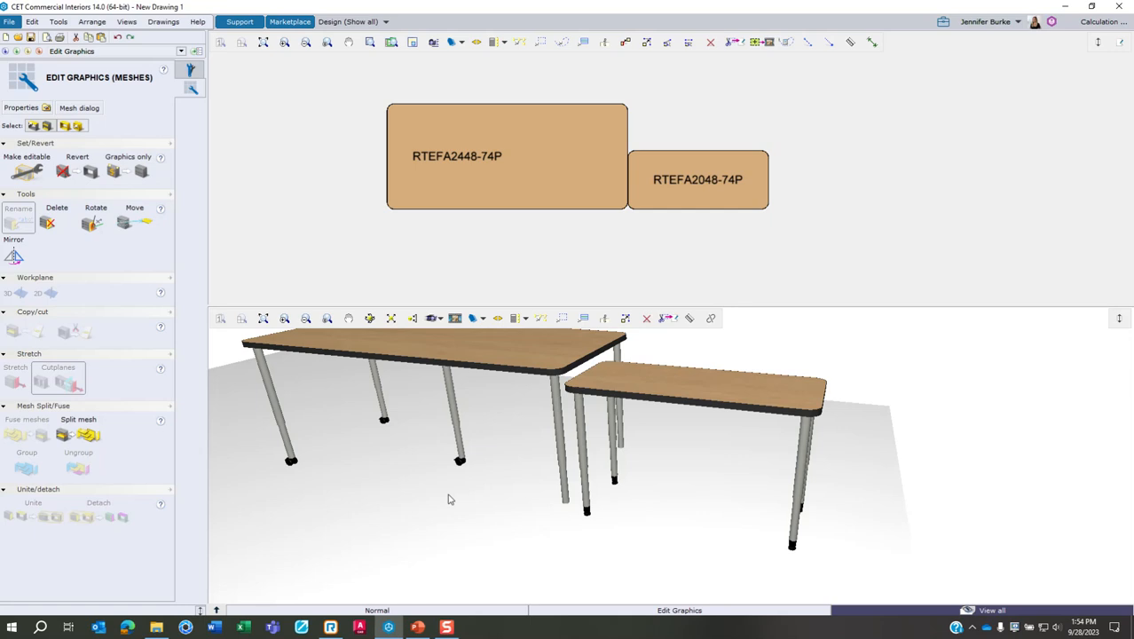
pyautogui.moveTo(647, 528); pyautogui.dragTo(602, 524, button='middle')
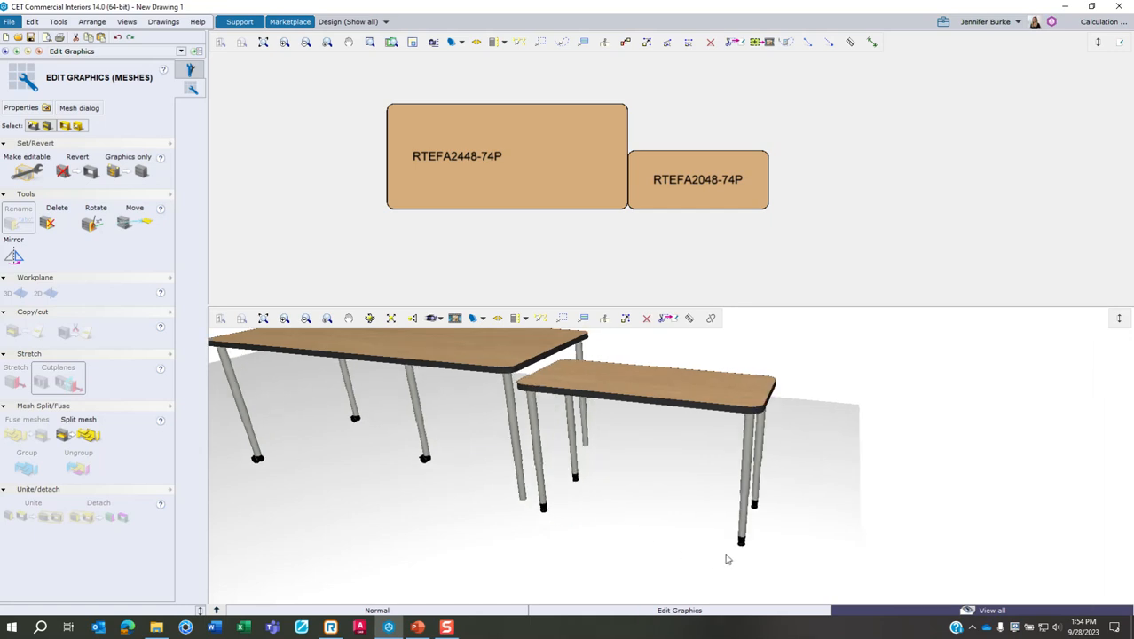
pyautogui.scroll(2, 684, 532)
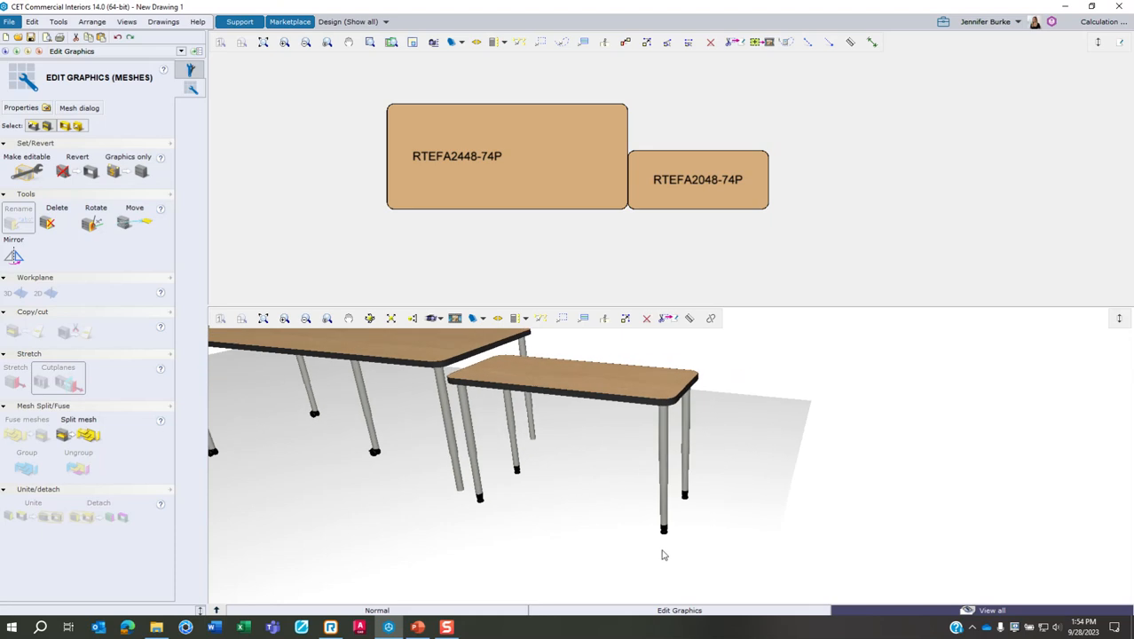
# Open the mesh dialog, select the glide mesh on the smaller table's outer front leg, and detach it as a separate object
pyautogui.scroll(2, 663, 549)
pyautogui.click(79, 107)
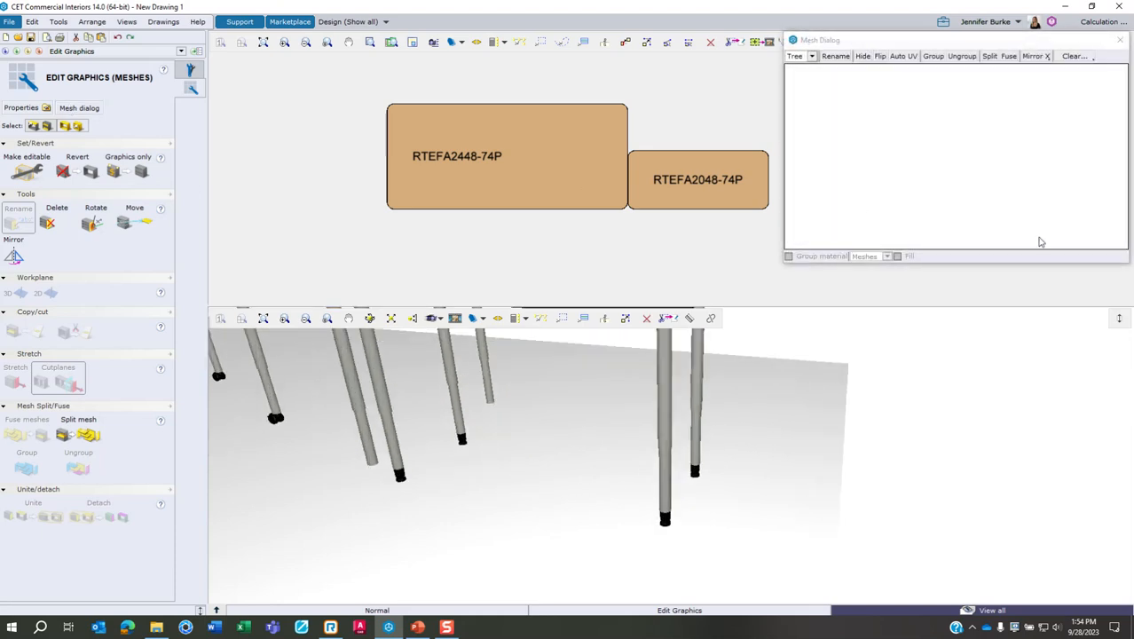
pyautogui.click(666, 522)
pyautogui.scroll(1, 625, 525)
pyautogui.scroll(1, 612, 527)
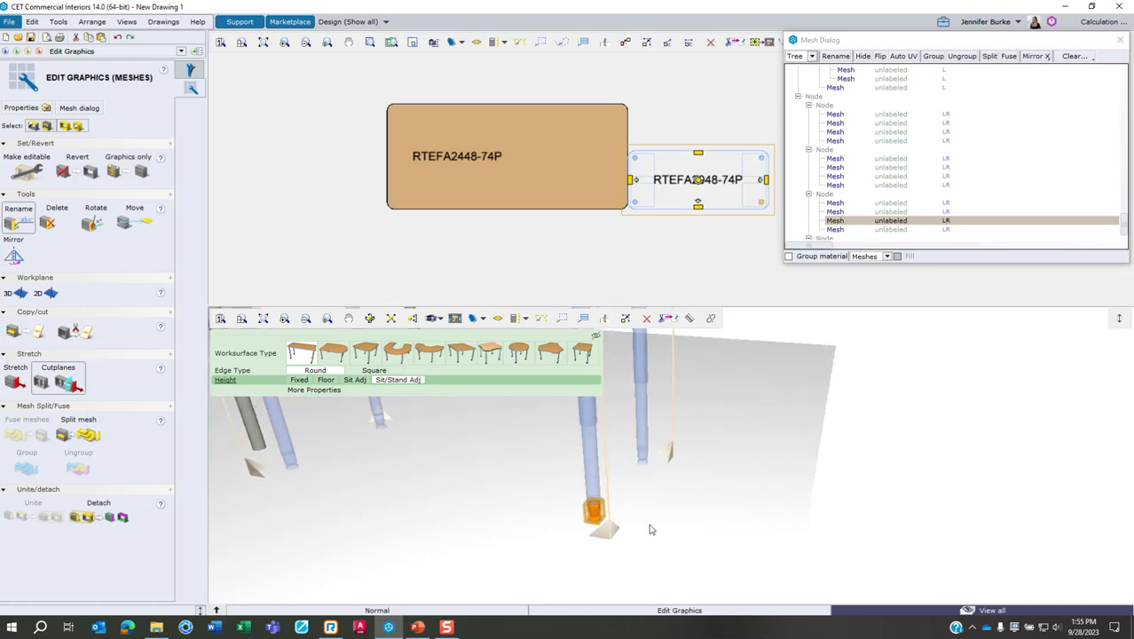
pyautogui.scroll(1, 604, 530)
pyautogui.scroll(1, 601, 530)
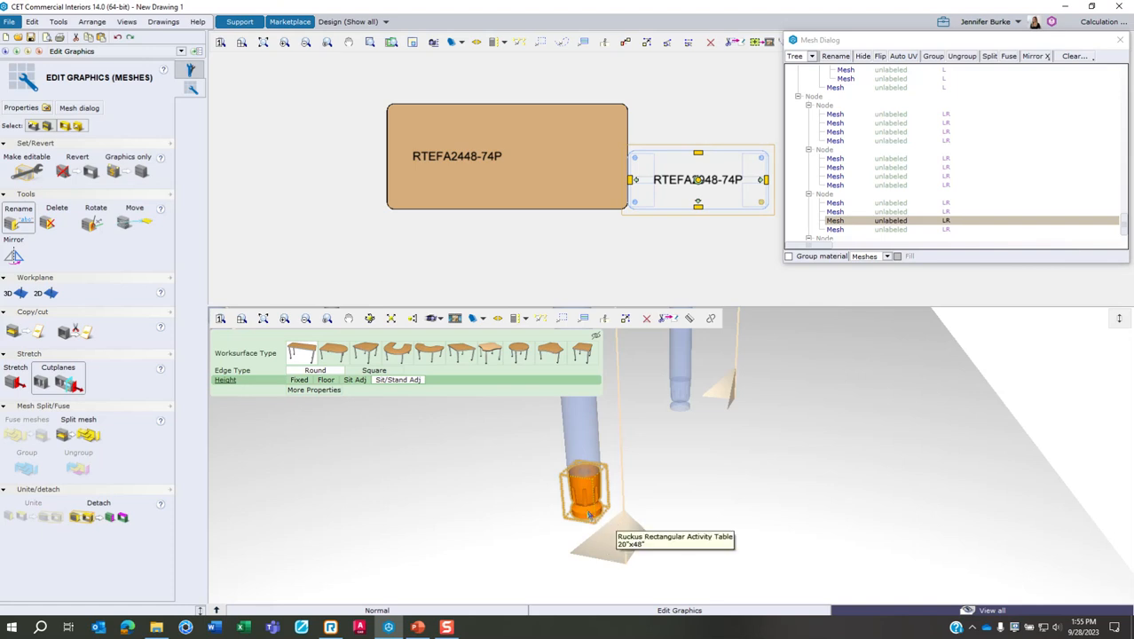
pyautogui.scroll(-2, 671, 538)
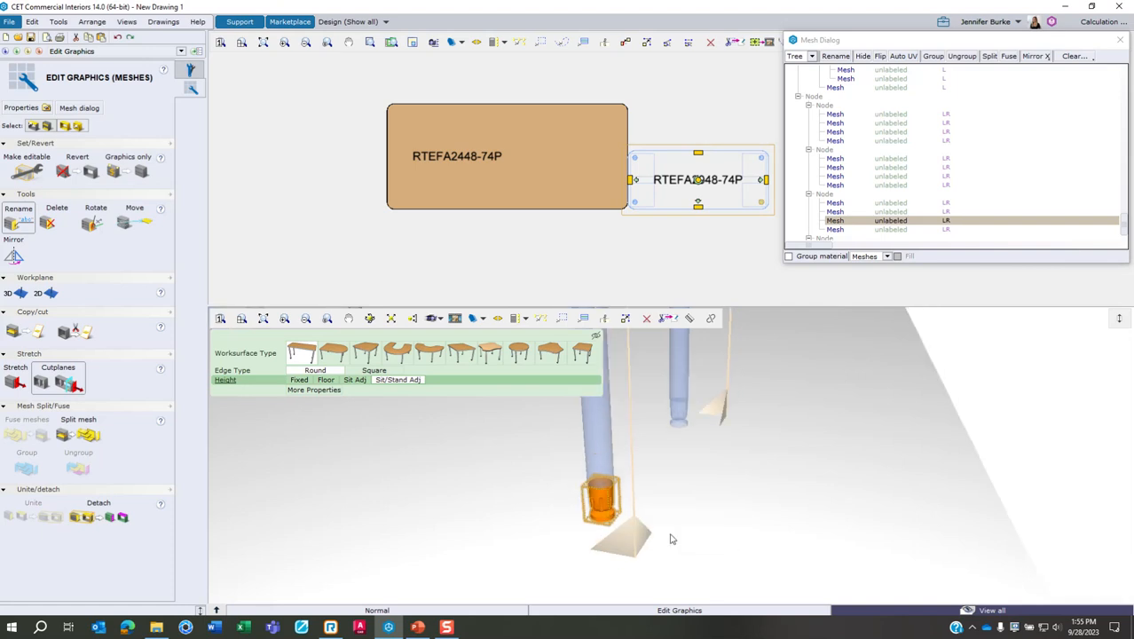
pyautogui.click(99, 521)
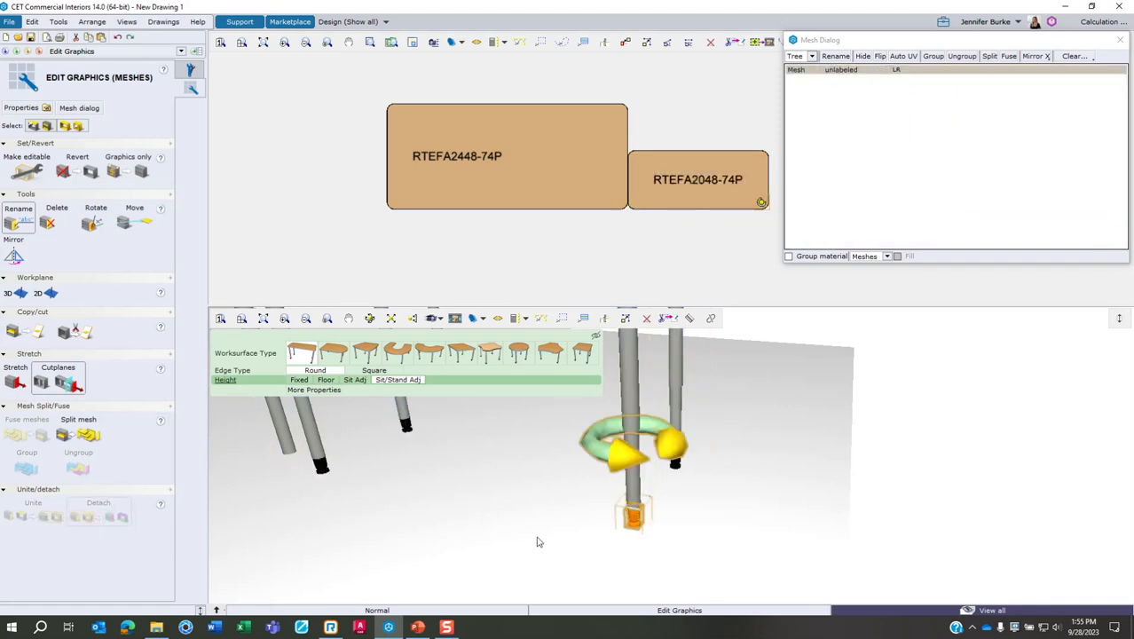
# Delete the rest of the smaller RTEFA2048-74P table, keeping only the detached glide
pyautogui.scroll(-3, 612, 570)
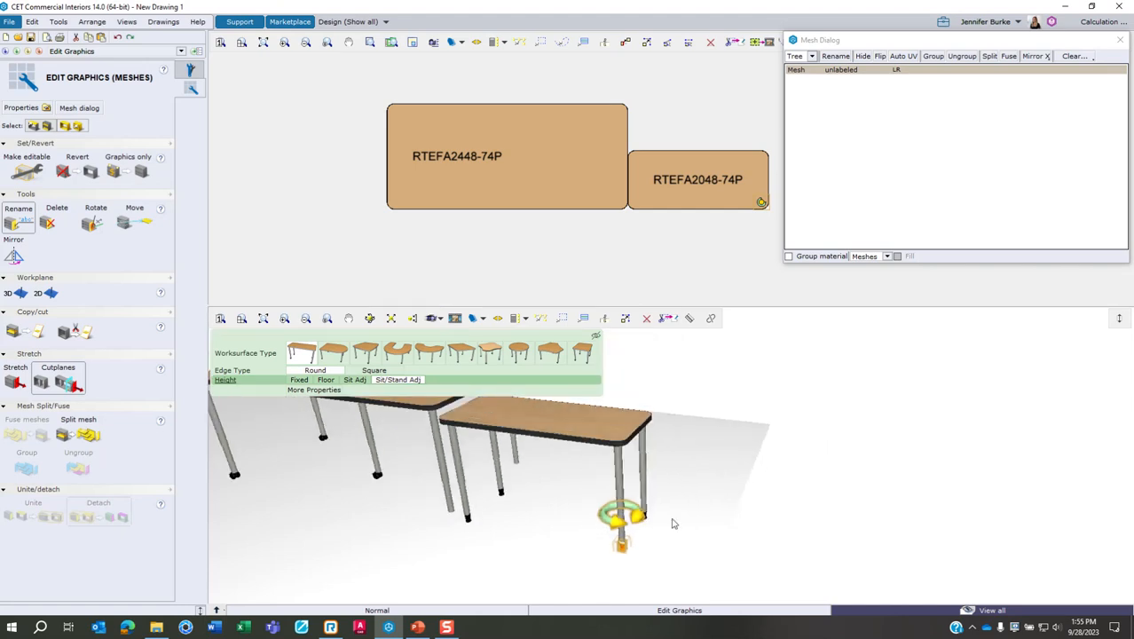
pyautogui.click(602, 424)
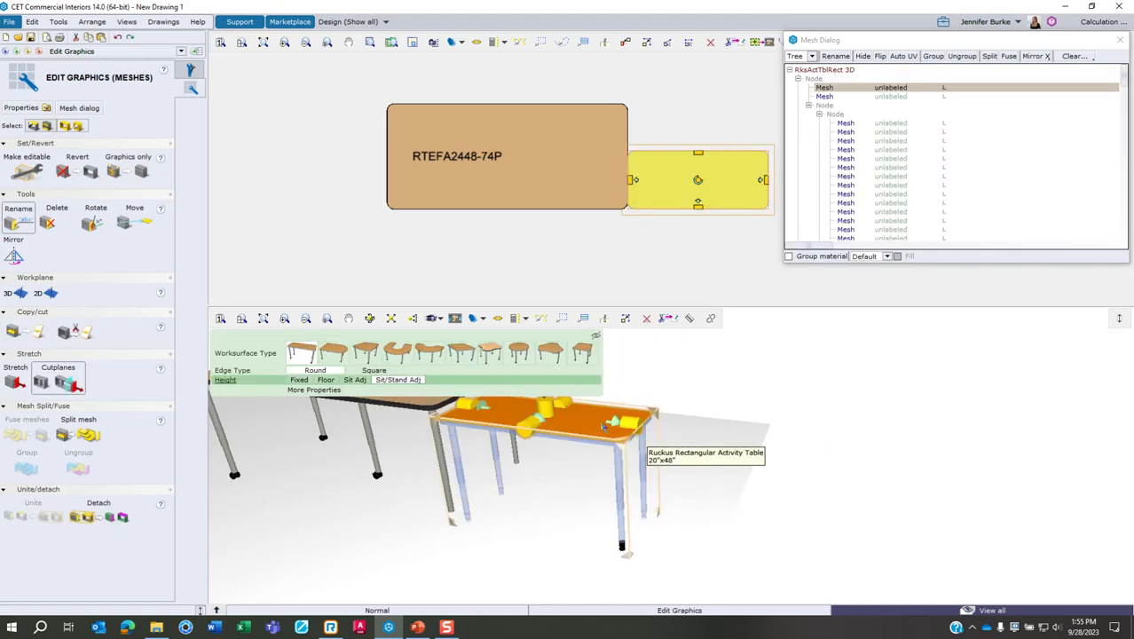
pyautogui.press('Delete')
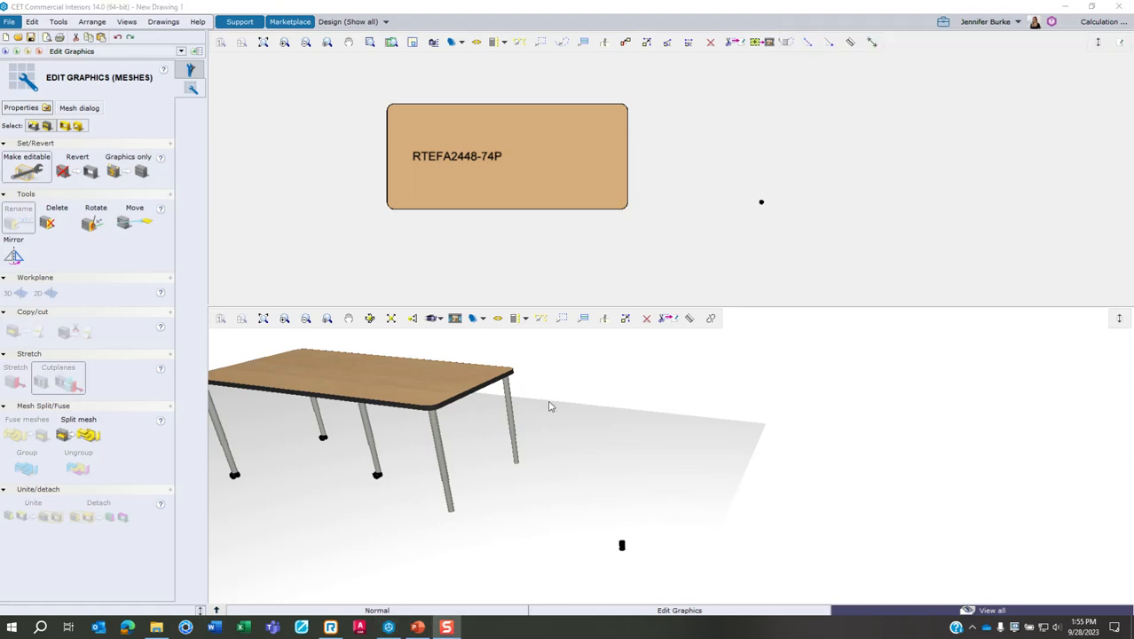
# Move the detached glide 48" in the negative X direction, onto the larger table's front leg that has no caster
pyautogui.click(603, 467)
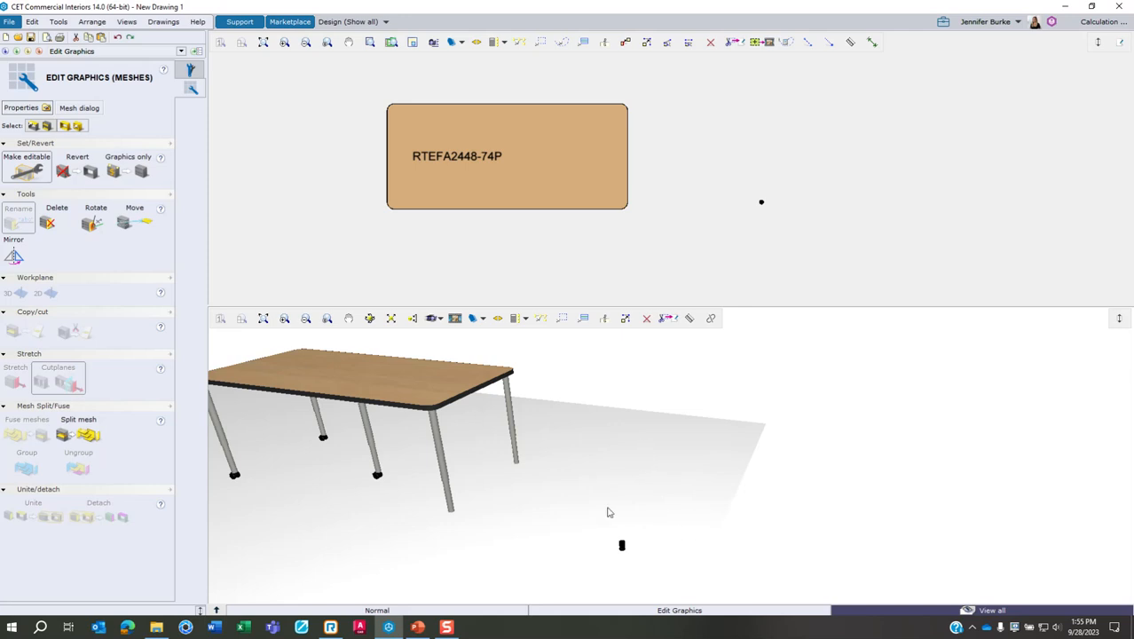
pyautogui.click(627, 547)
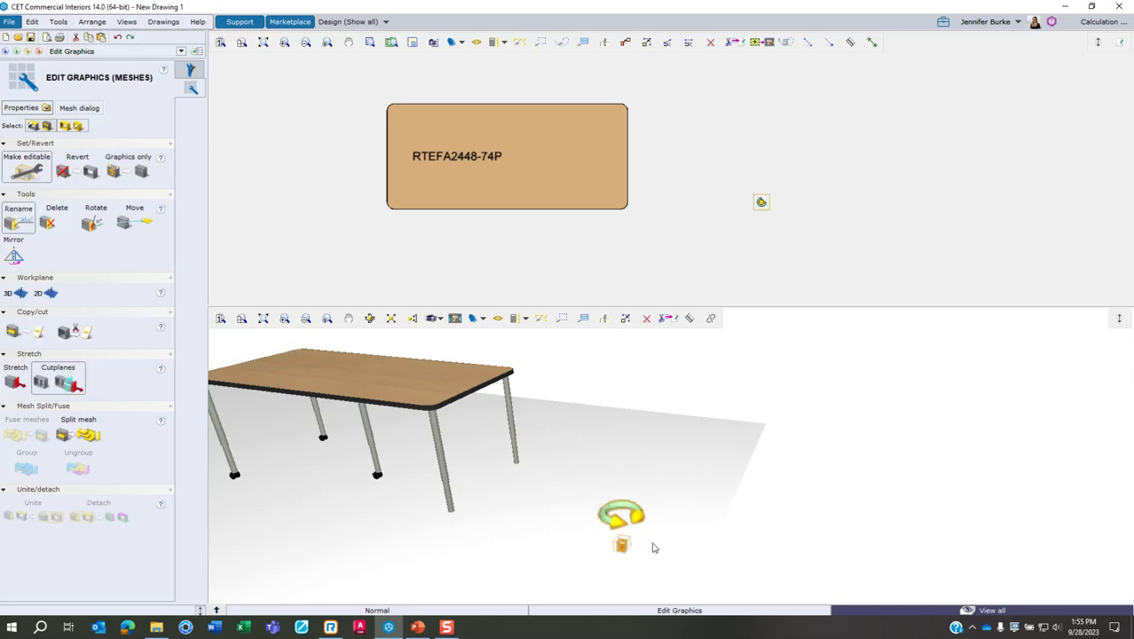
pyautogui.click(129, 225)
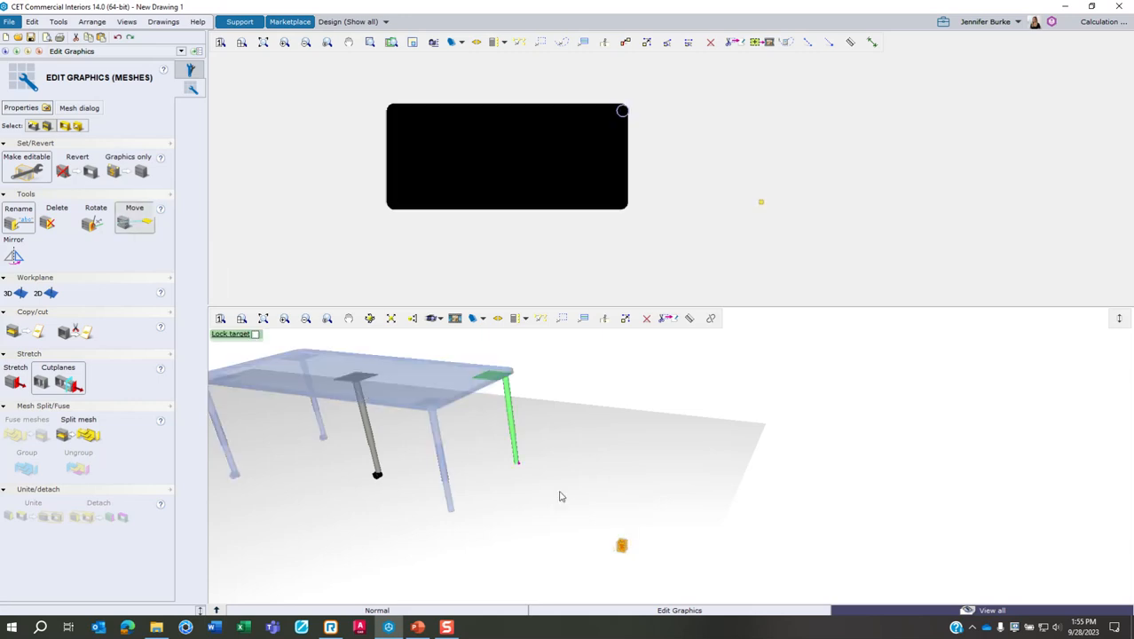
pyautogui.click(622, 547)
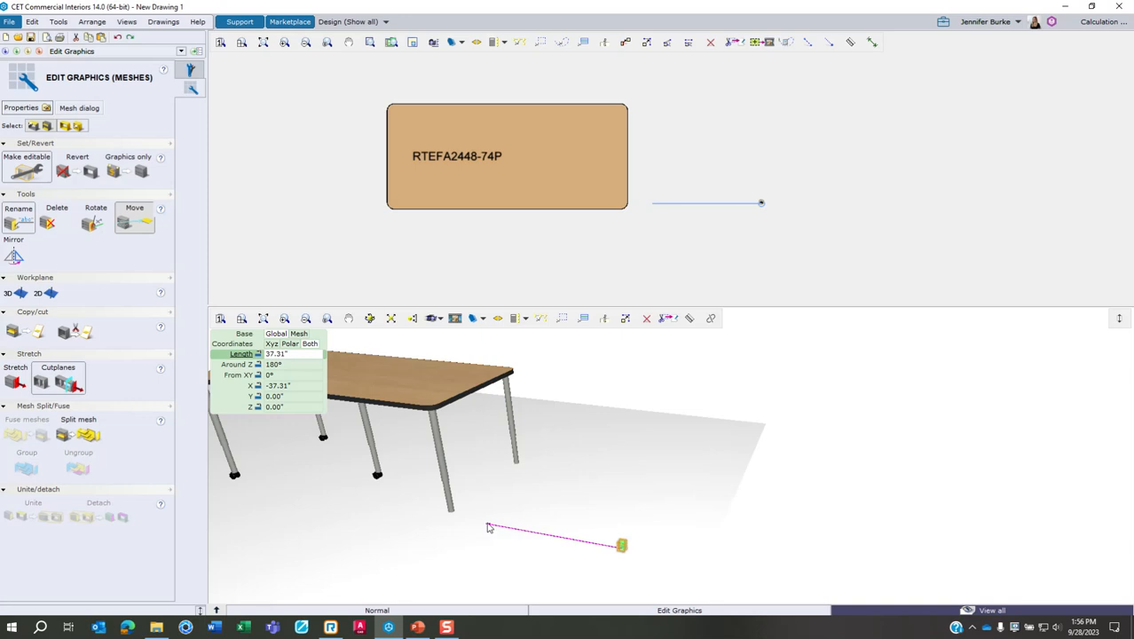
pyautogui.write('48')
pyautogui.press('Return')
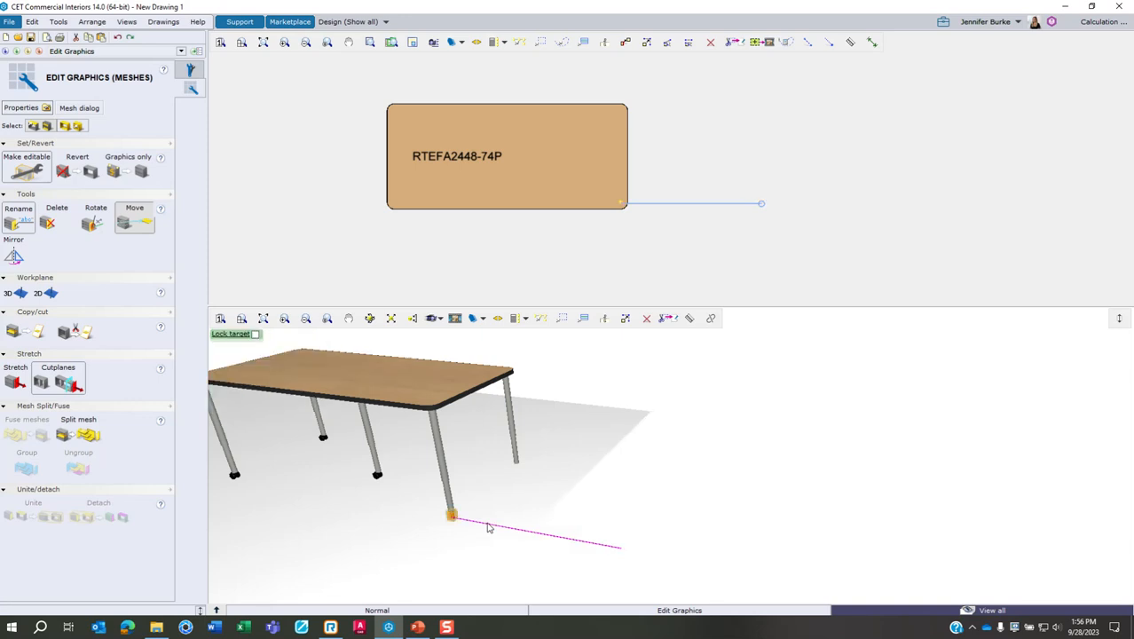
pyautogui.press('Escape')
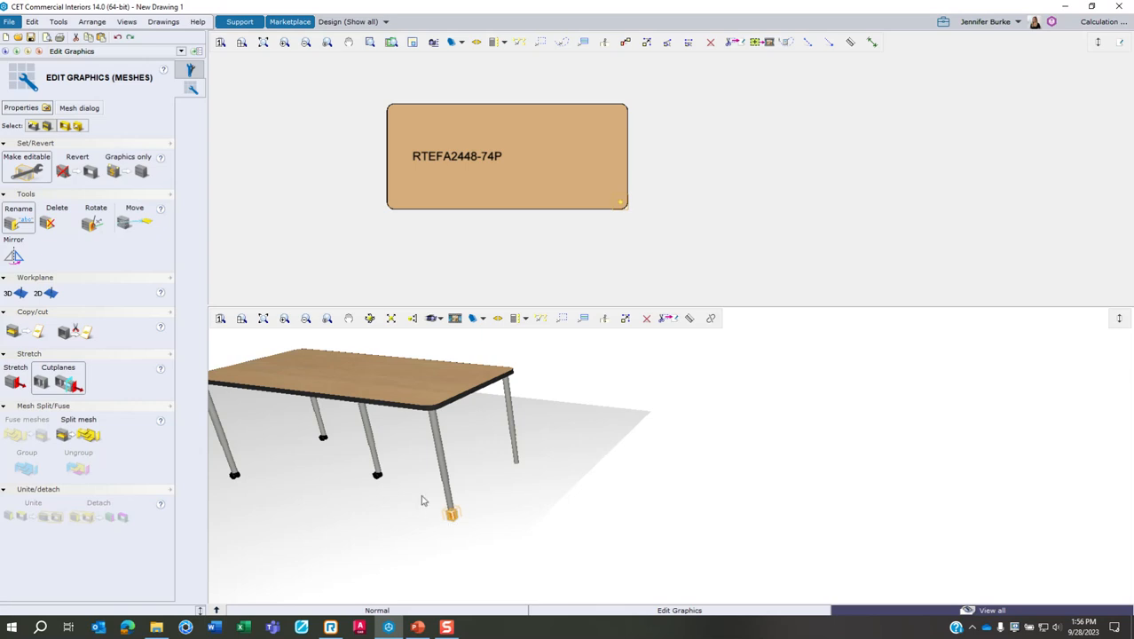
# Paste a copy of the glide and place it on the end of the rear leg that has no caster
pyautogui.scroll(1, 399, 468)
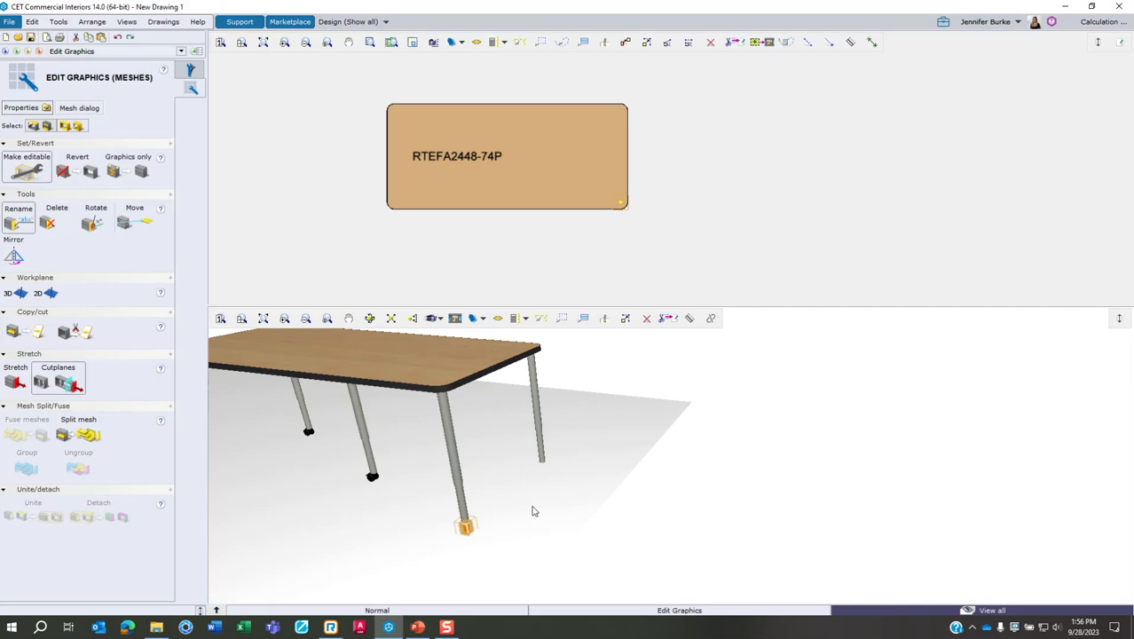
pyautogui.hotkey('ctrl', 'v')
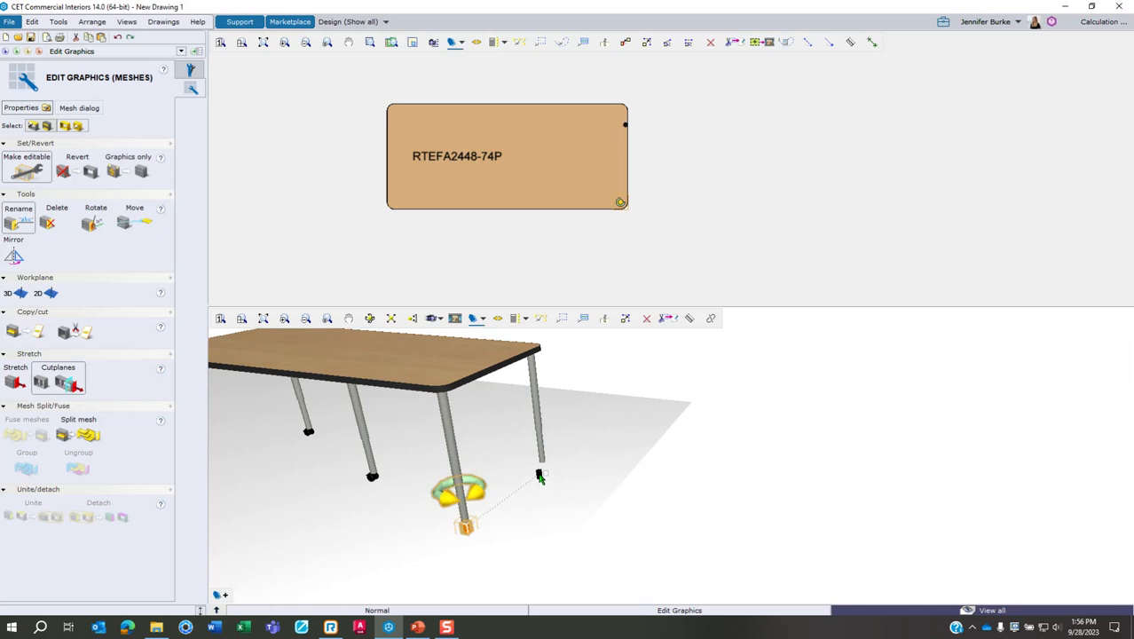
pyautogui.scroll(2, 539, 477)
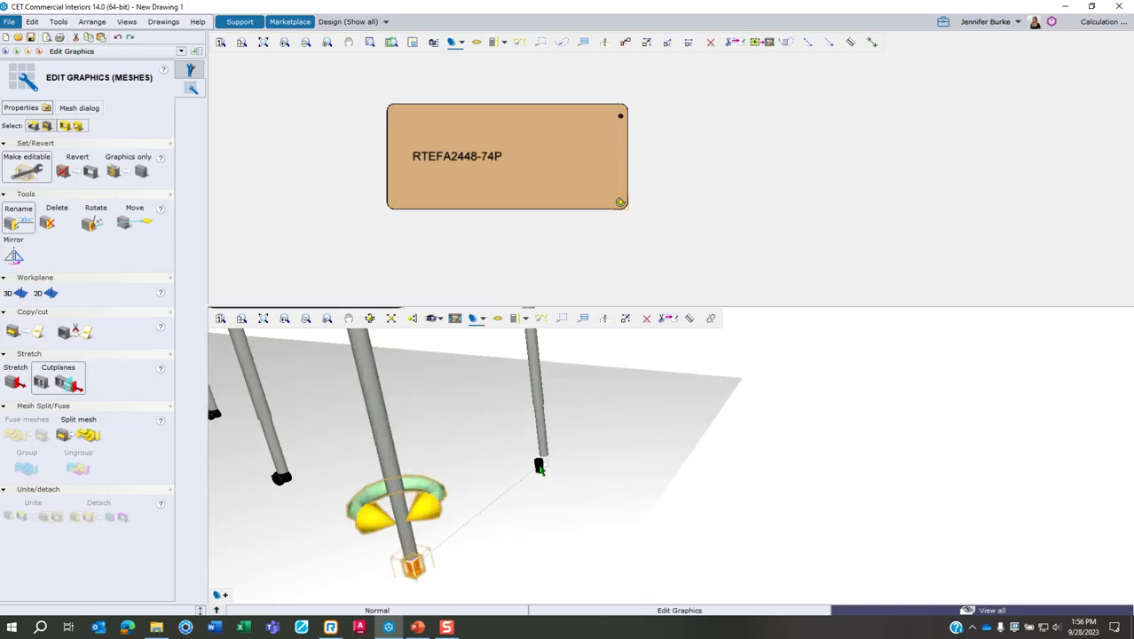
pyautogui.scroll(2, 540, 463)
pyautogui.scroll(3, 541, 463)
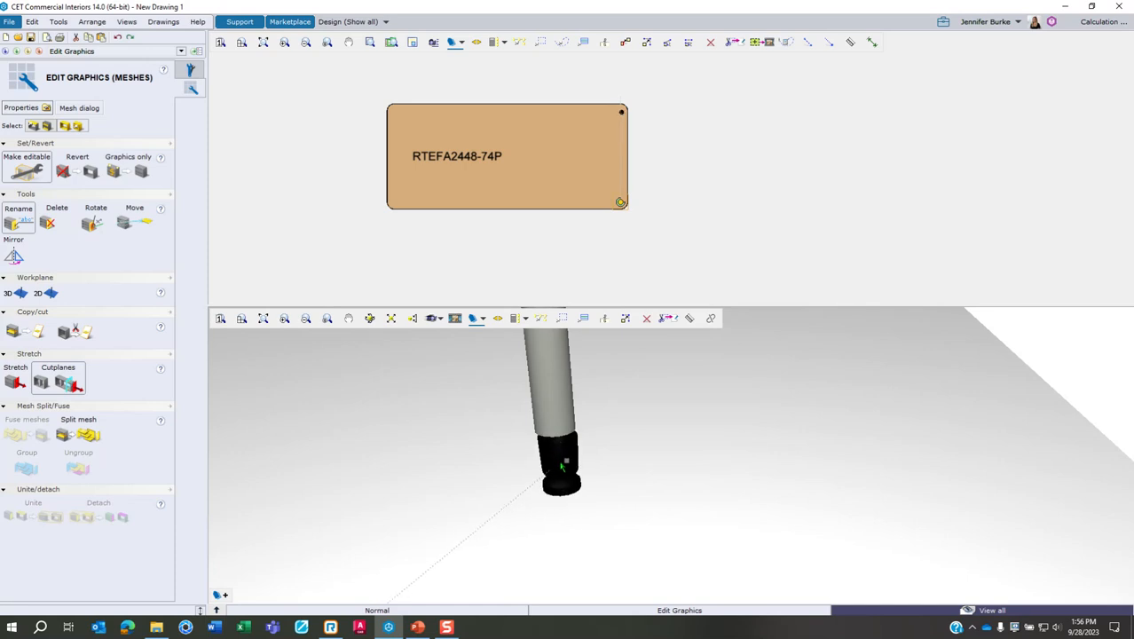
pyautogui.moveTo(557, 460); pyautogui.dragTo(586, 472, button='middle')
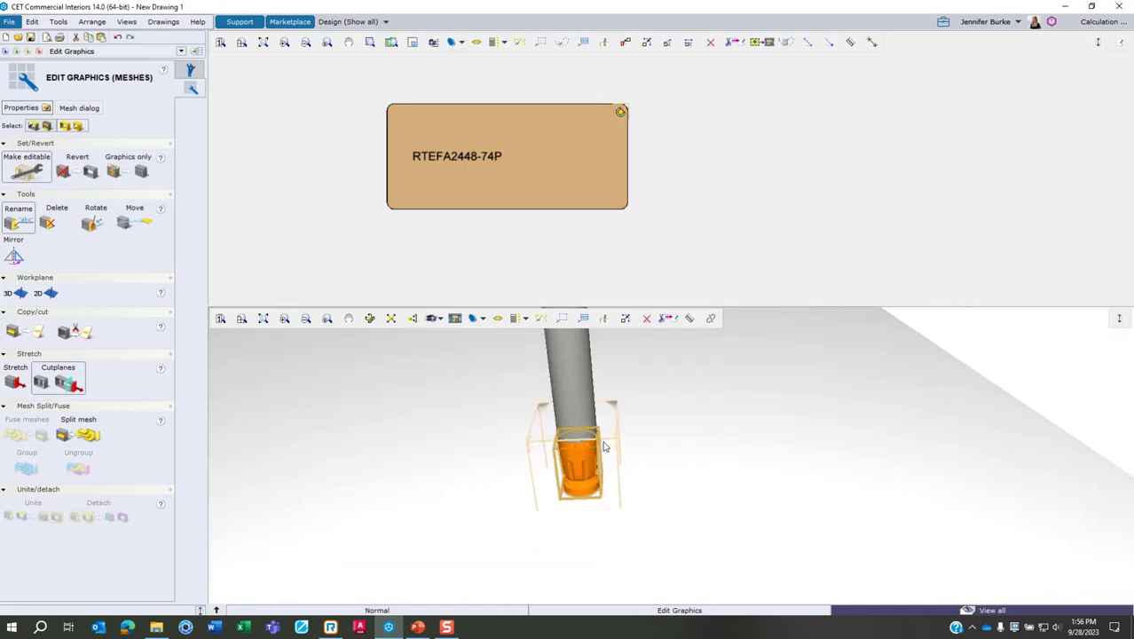
pyautogui.scroll(-5, 600, 443)
pyautogui.press('Escape')
pyautogui.scroll(-6, 652, 494)
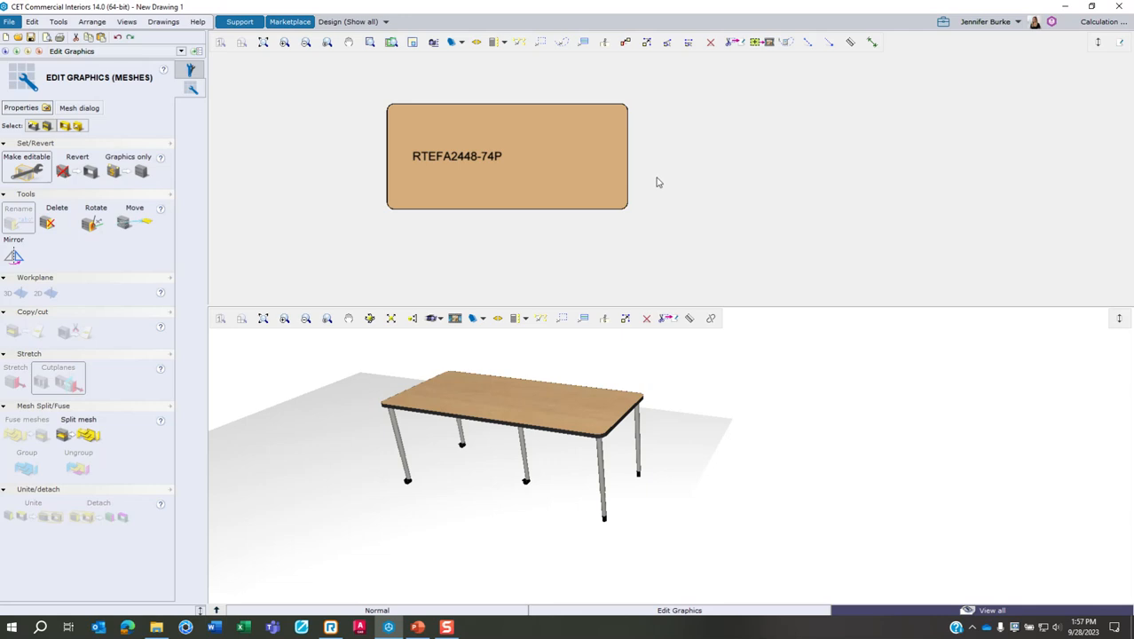
# Move the table away from its added center leg and glides, undo the move, and clear the selection
pyautogui.moveTo(587, 134); pyautogui.dragTo(899, 113)
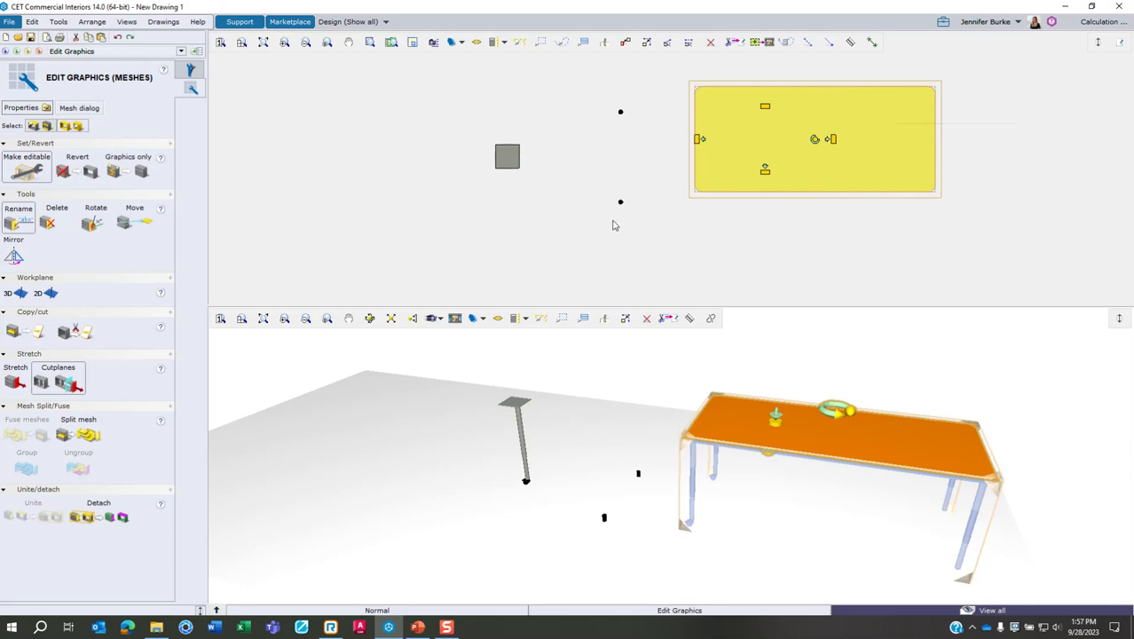
pyautogui.click(117, 37)
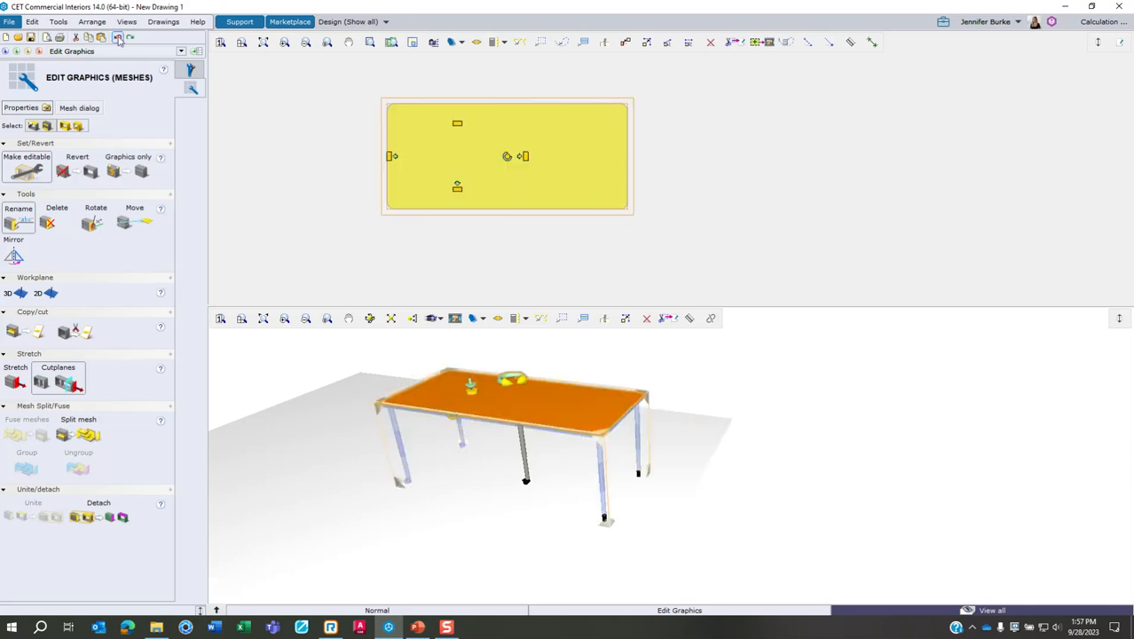
pyautogui.click(742, 154)
# Unite the table, center leg and both glides into RksActTblRect, and move the part-number label toward the middle of the tabletop's front half
pyautogui.moveTo(358, 86); pyautogui.dragTo(729, 234)
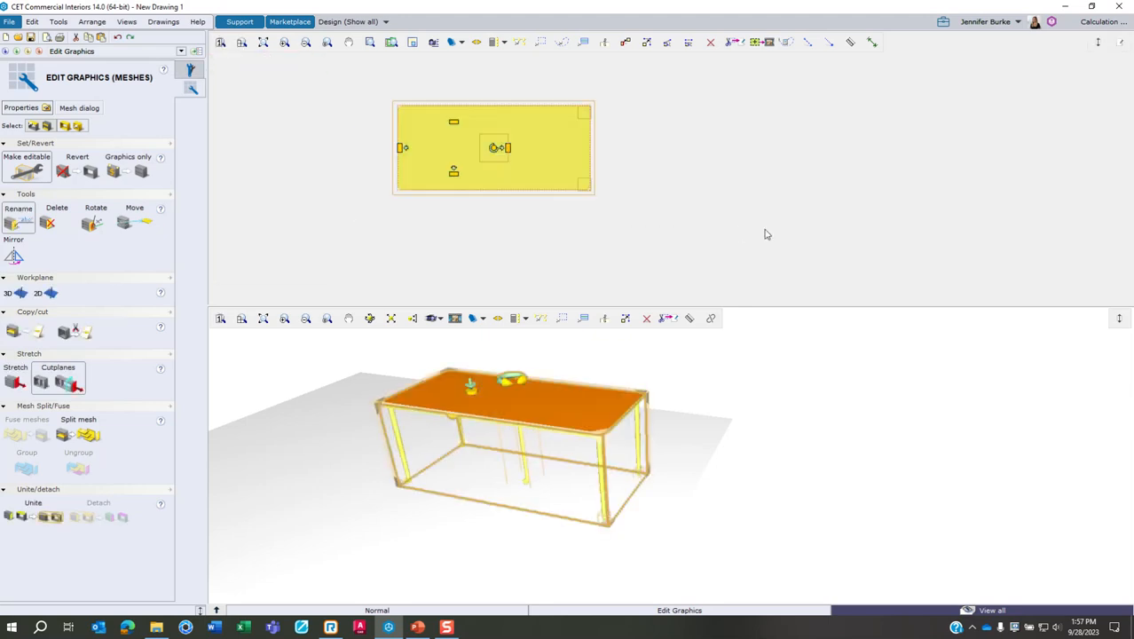
pyautogui.click(35, 515)
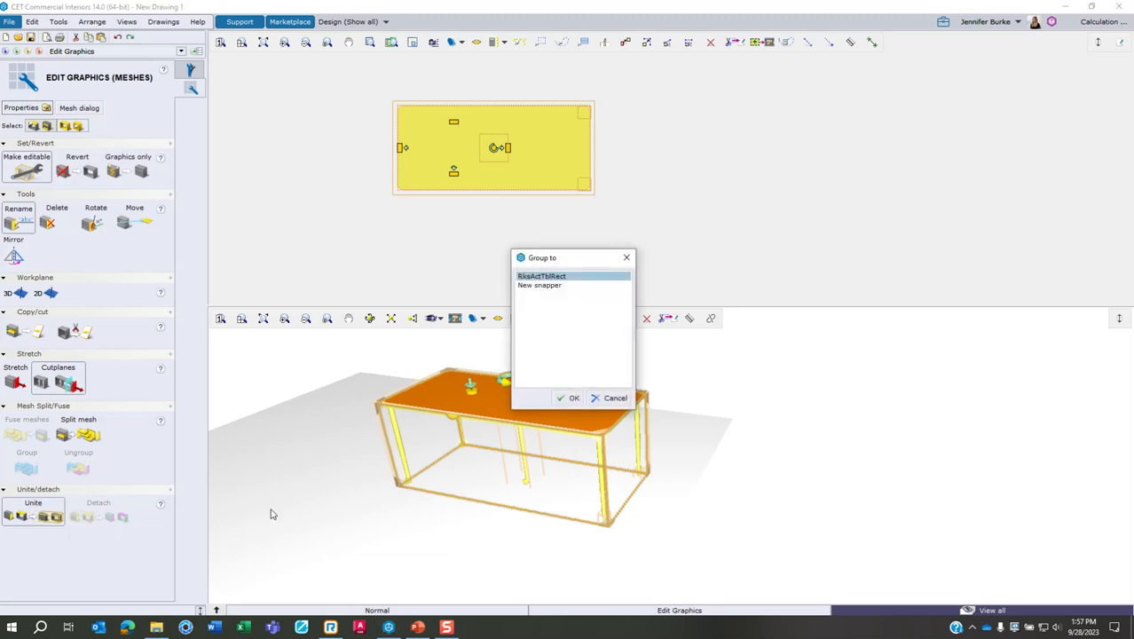
pyautogui.moveTo(580, 263); pyautogui.dragTo(688, 274)
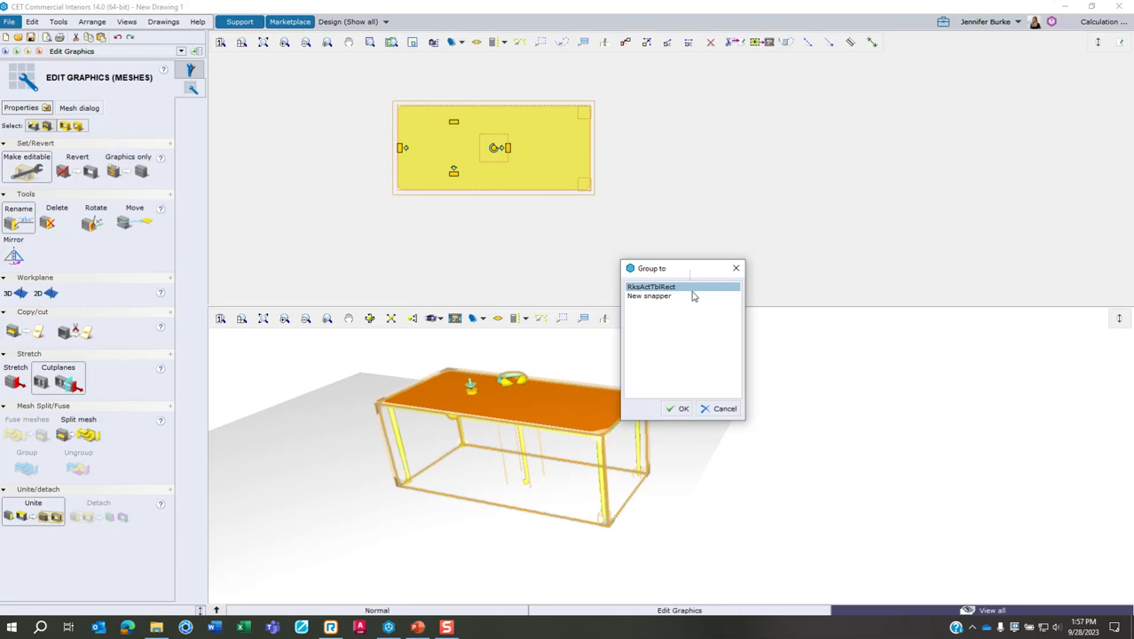
pyautogui.click(680, 409)
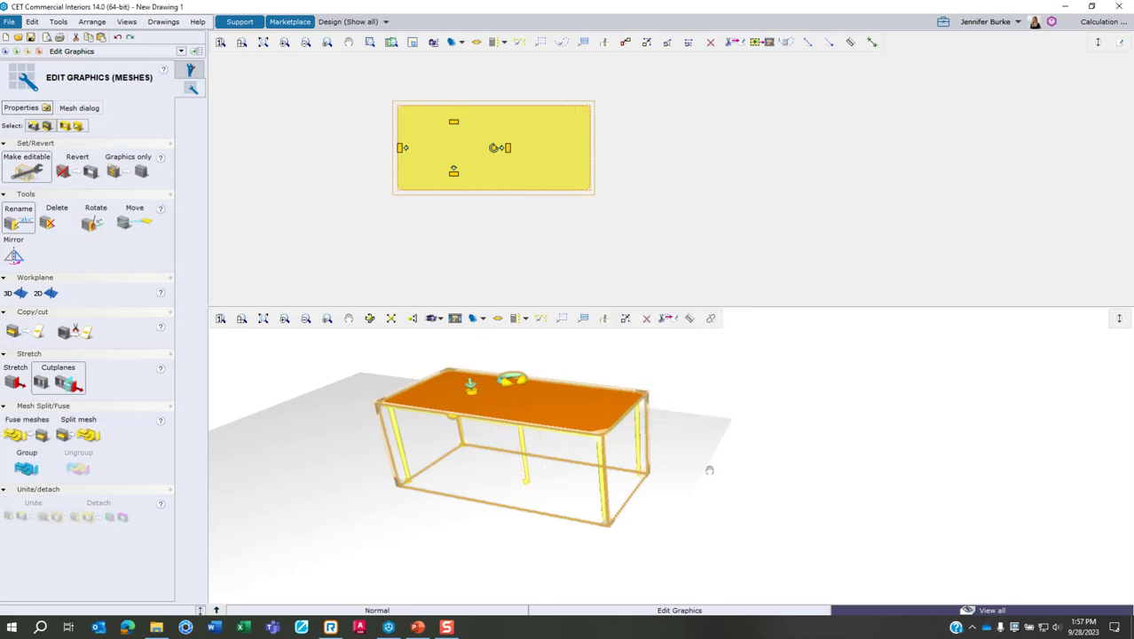
pyautogui.moveTo(451, 151); pyautogui.dragTo(511, 168)
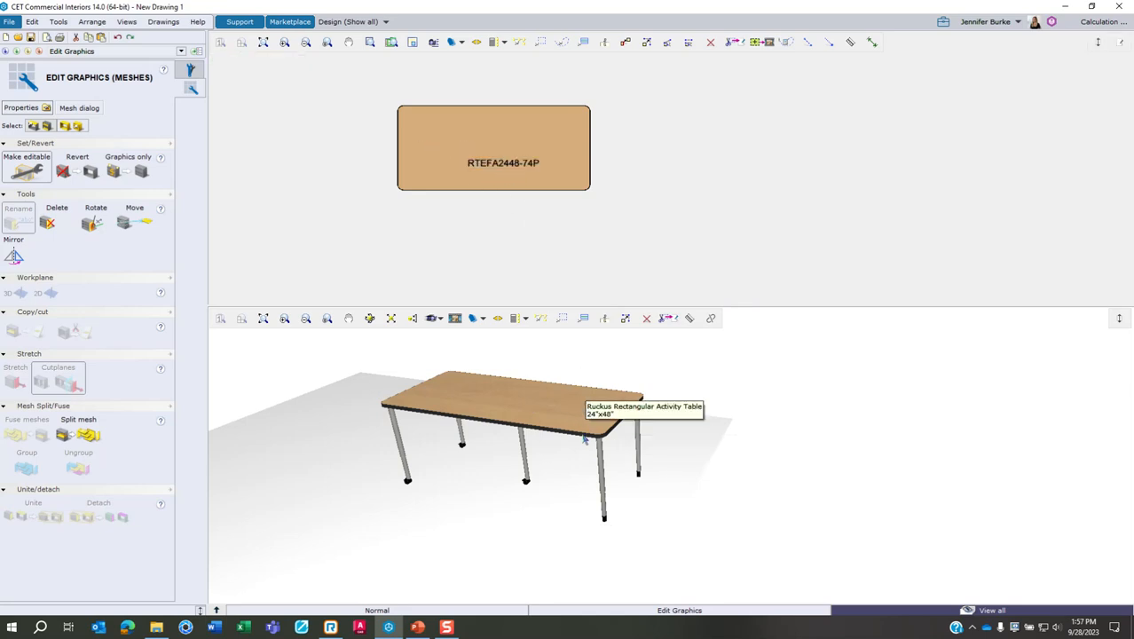
# Query the united table and make a product modification with tag *S23 TBD, List Additional pricing and amount 0, closing the query when done
pyautogui.click(557, 414)
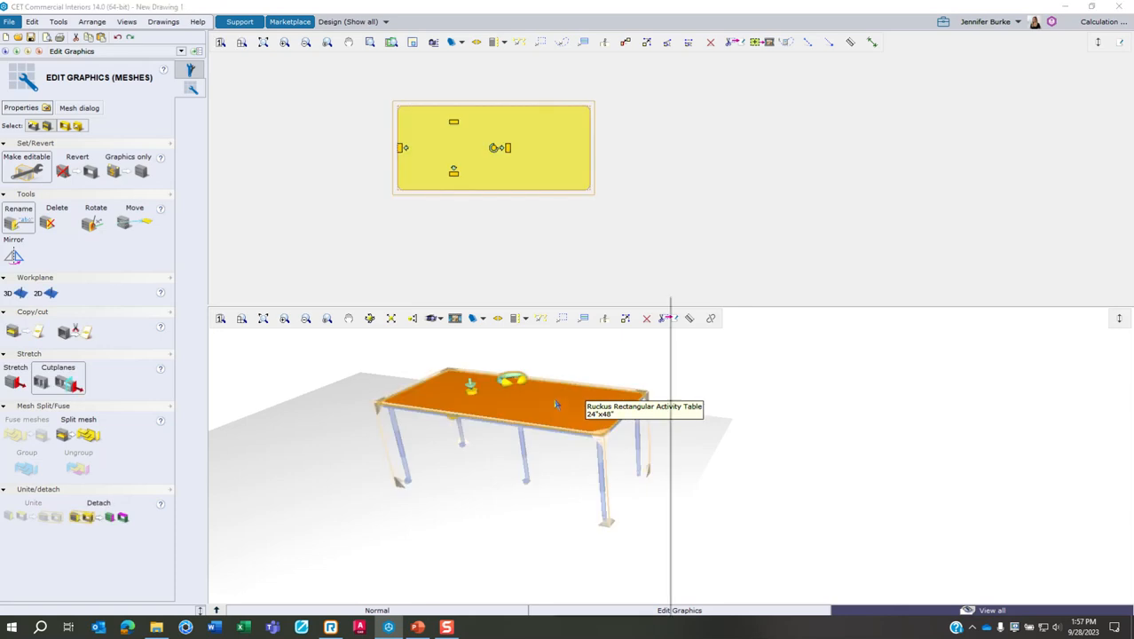
pyautogui.rightClick(557, 409)
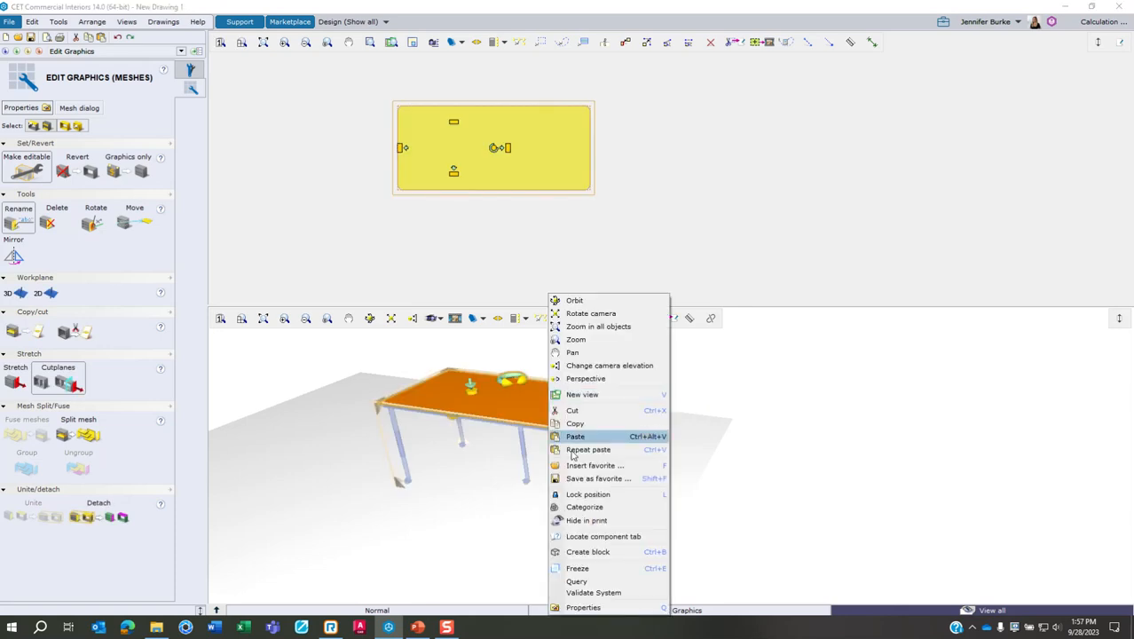
pyautogui.click(576, 581)
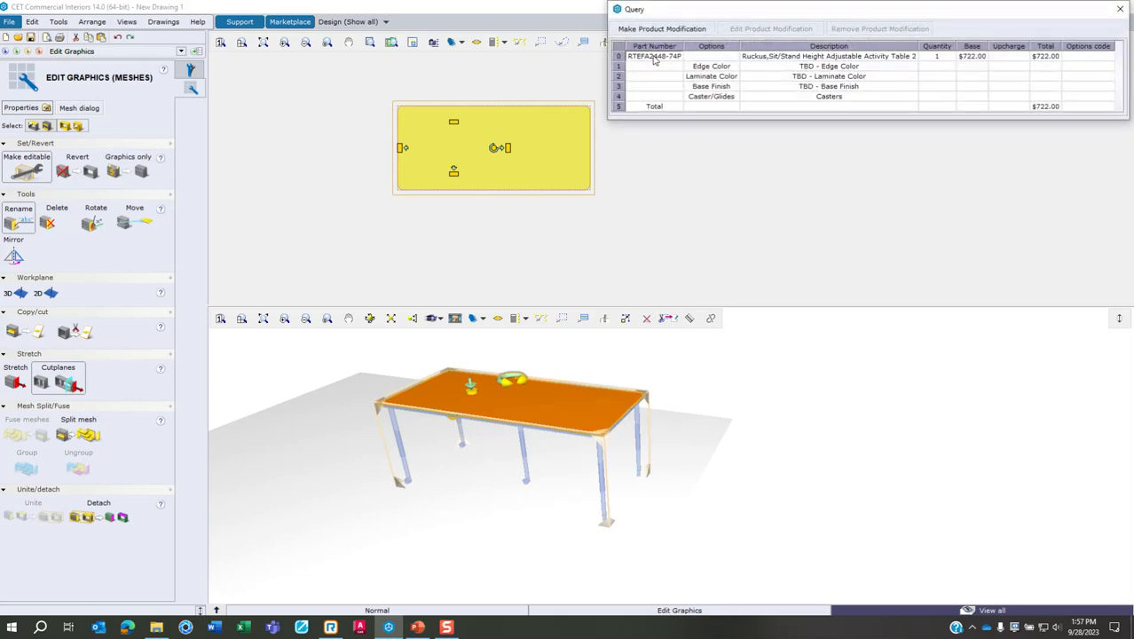
pyautogui.click(668, 29)
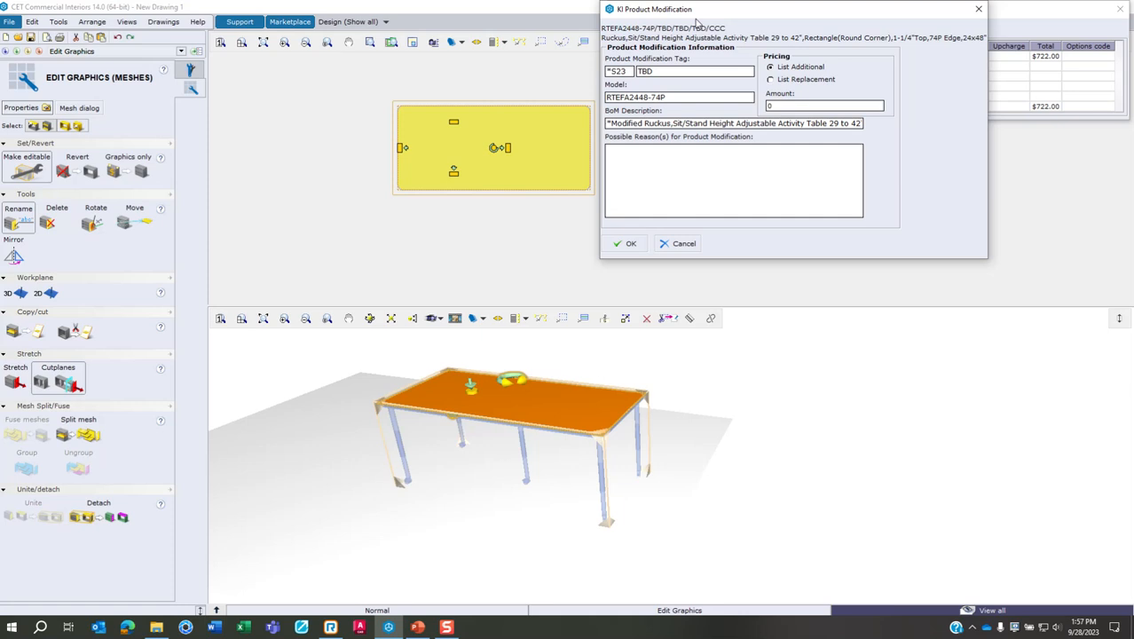
pyautogui.click(629, 245)
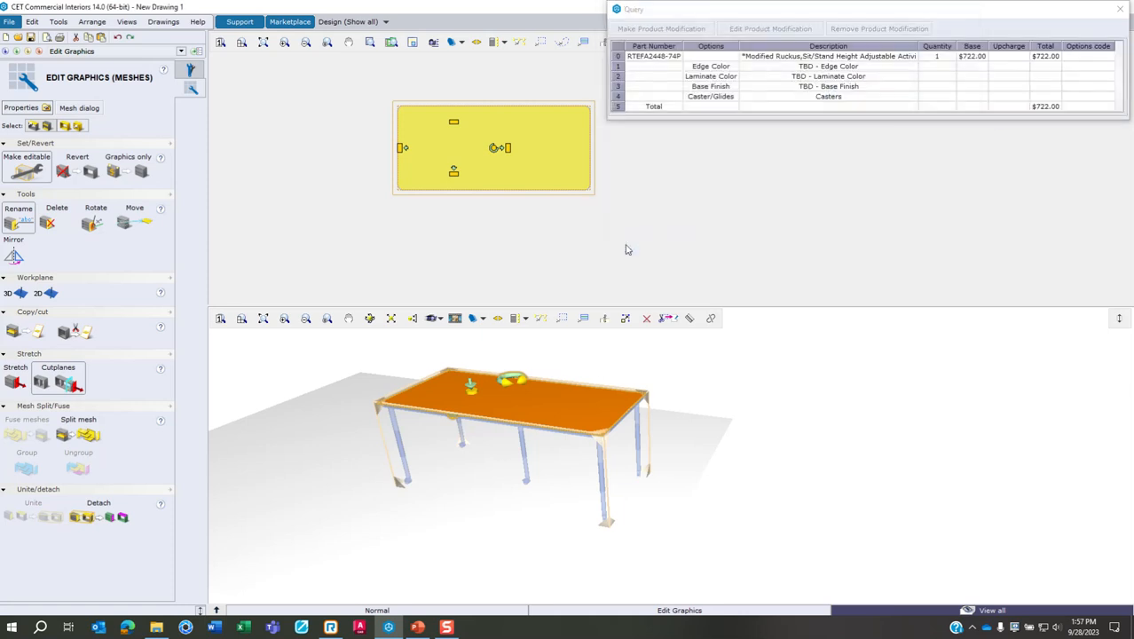
pyautogui.click(1119, 9)
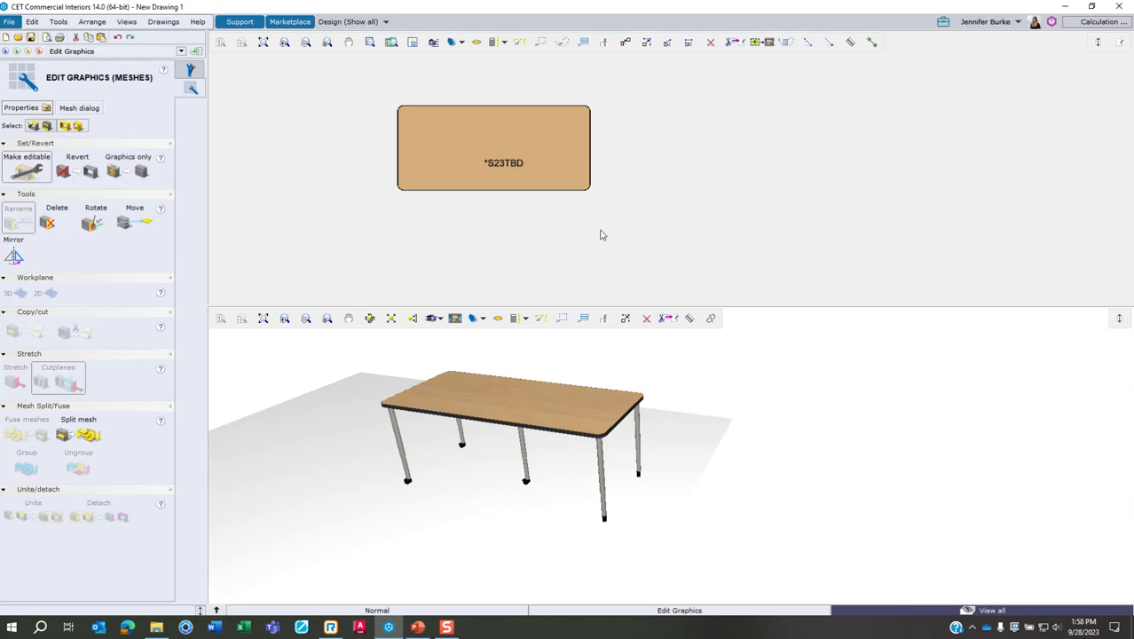